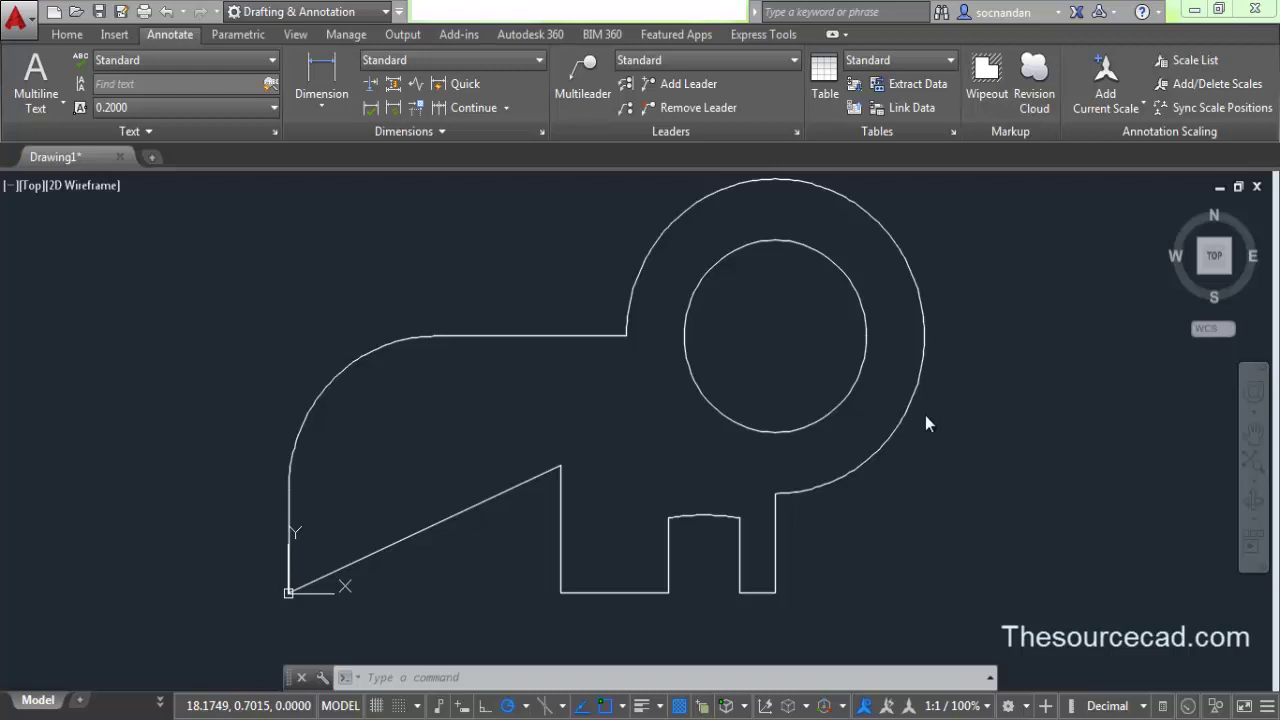
# Browse the Dimension type list, Continue/Baseline options and Dimensions panel slide-out, ending with the type list open
pyautogui.click(326, 104)
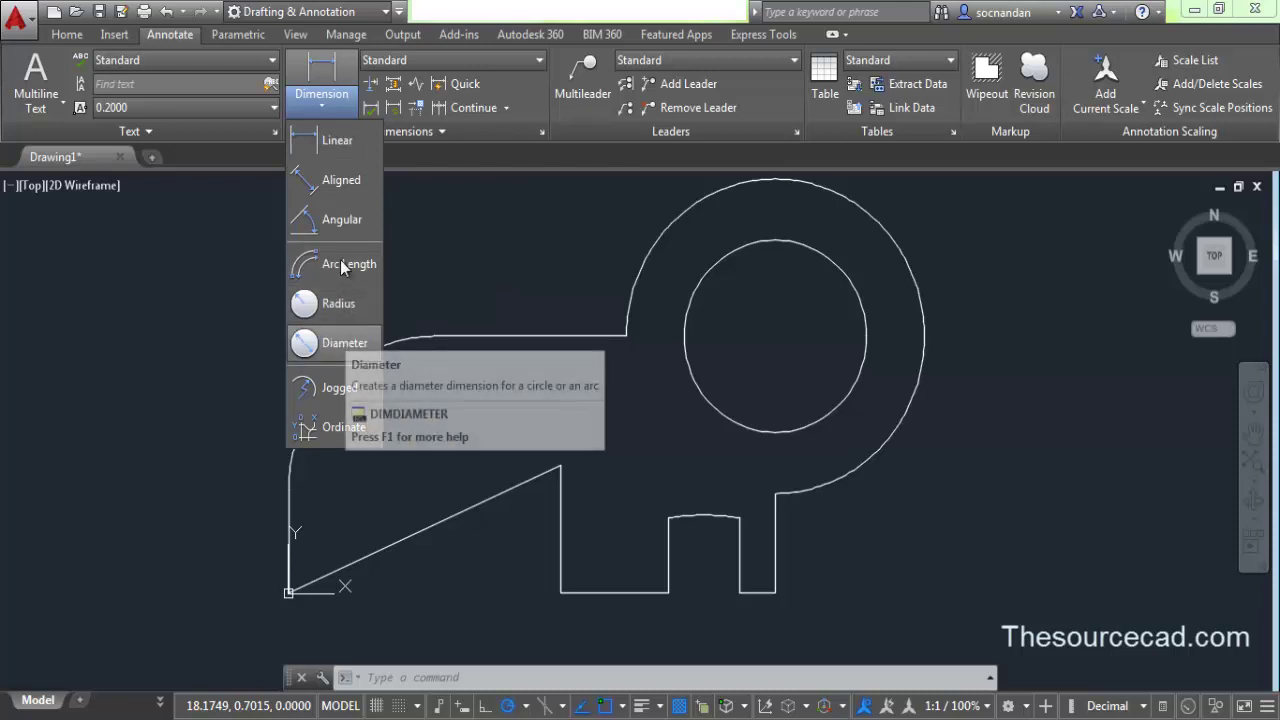
pyautogui.click(328, 95)
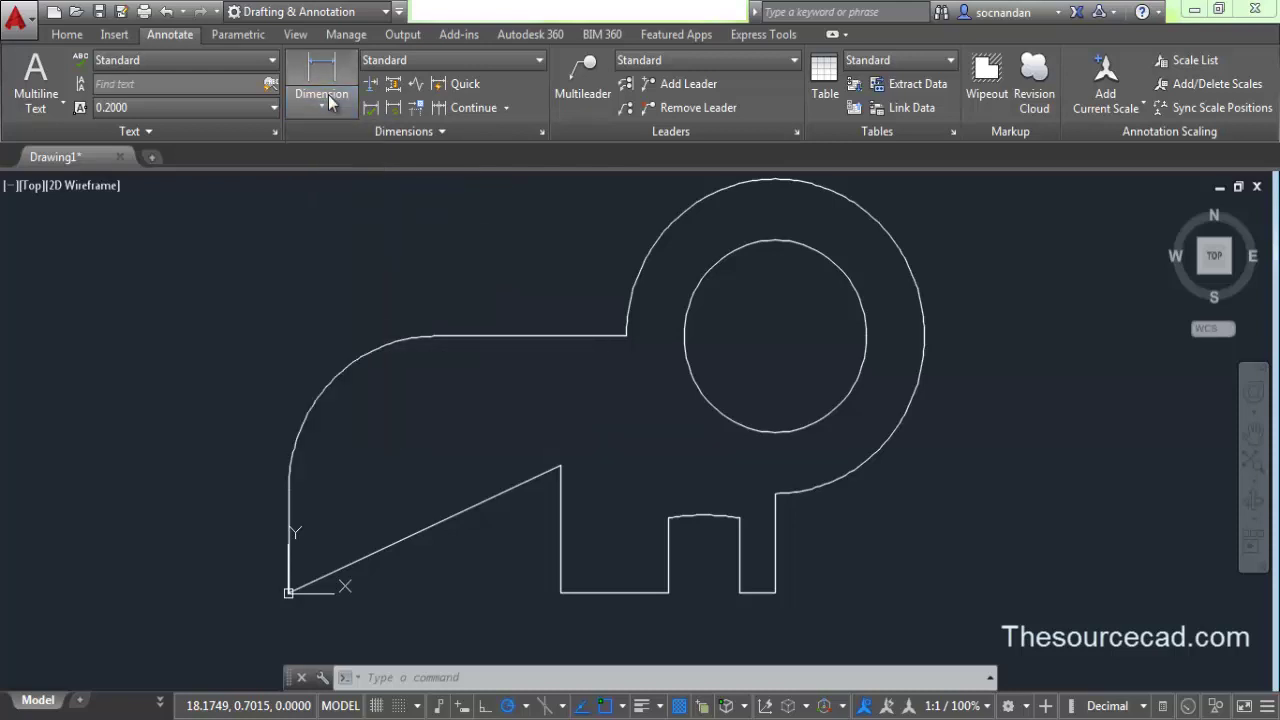
pyautogui.click(507, 106)
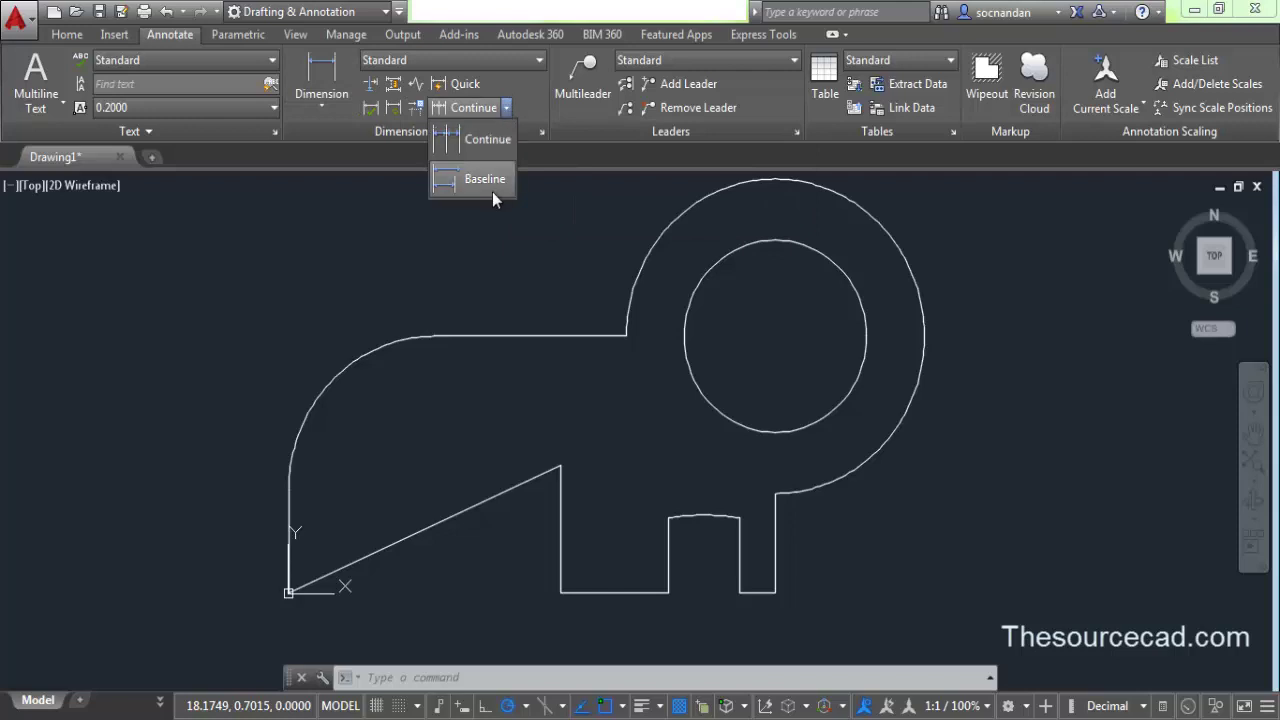
pyautogui.click(507, 107)
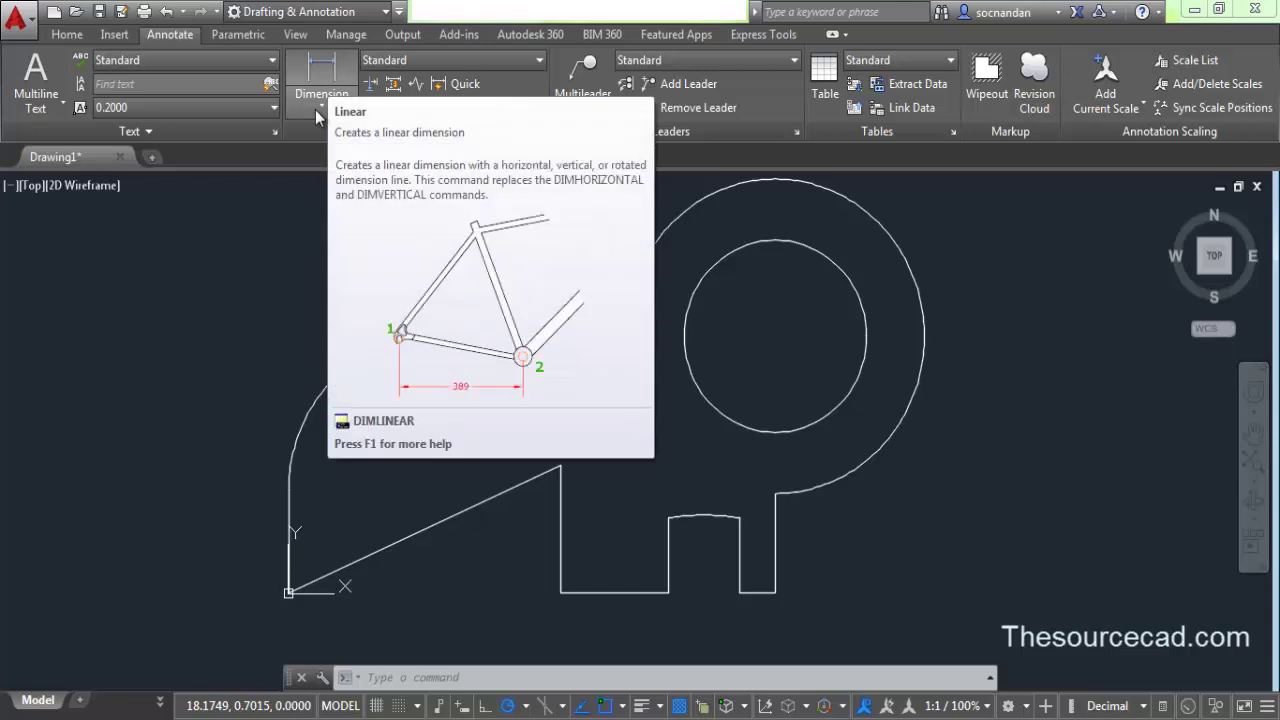
pyautogui.click(315, 109)
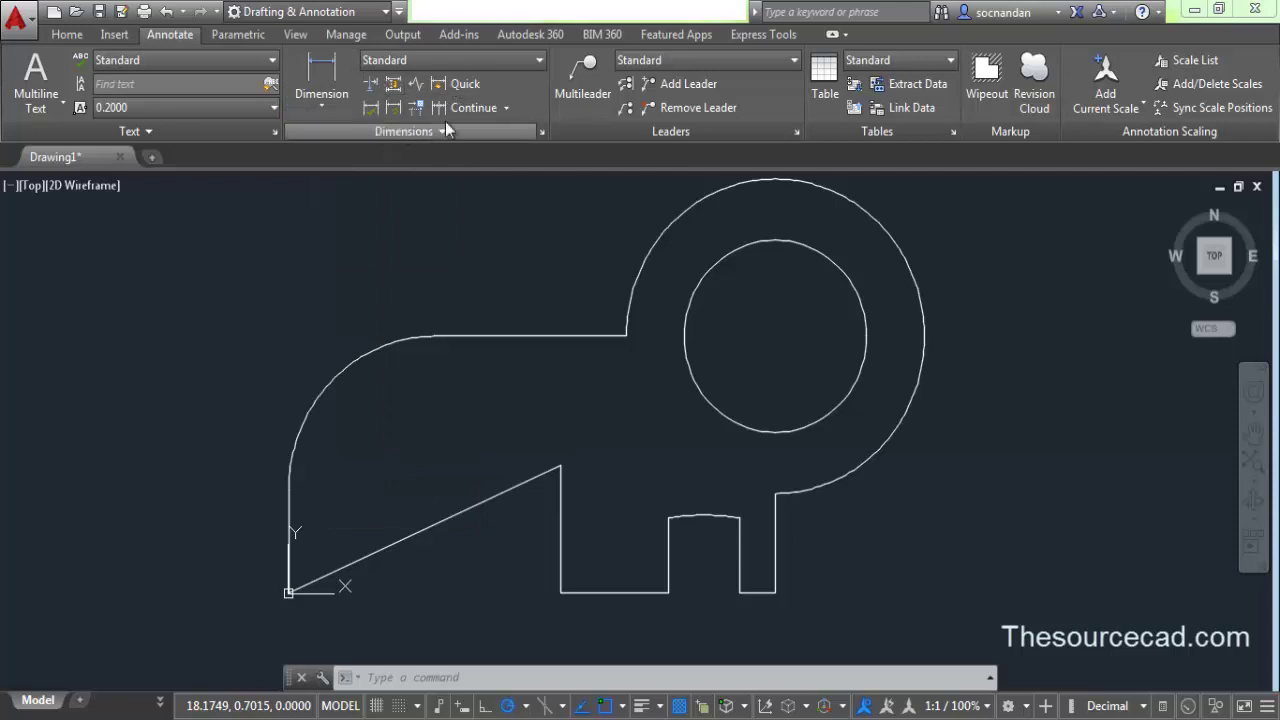
pyautogui.click(418, 130)
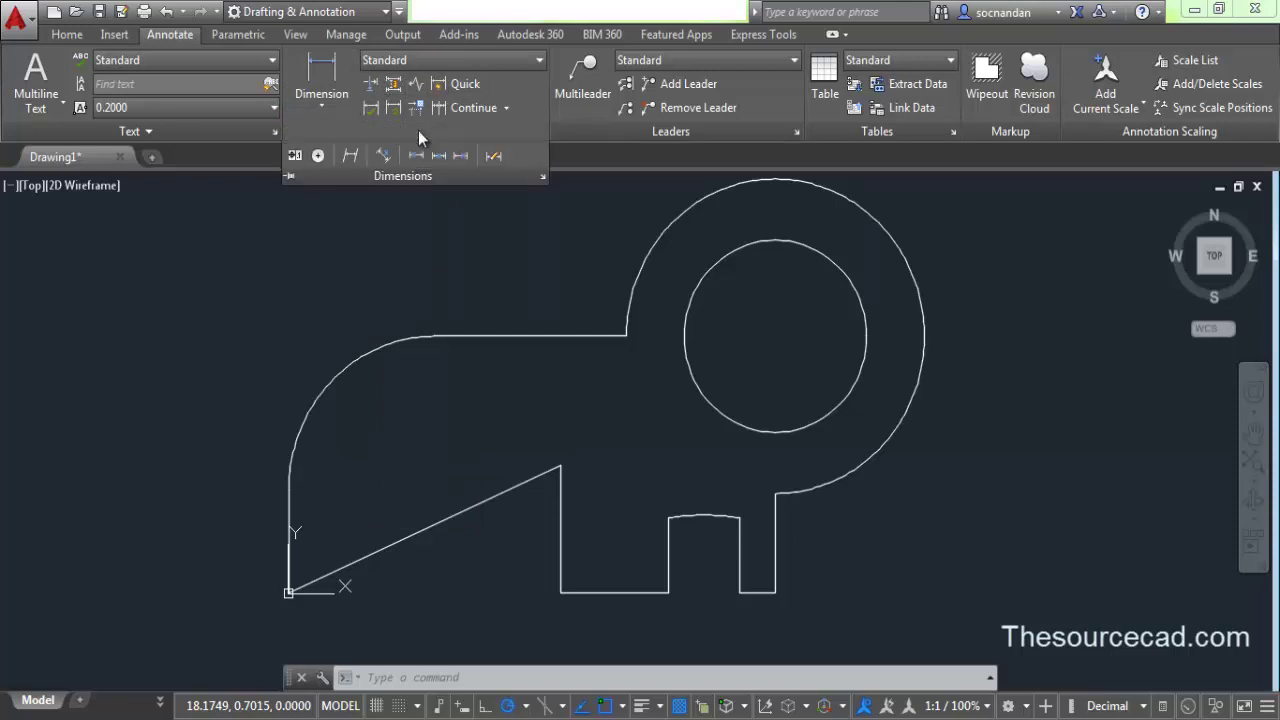
pyautogui.click(322, 100)
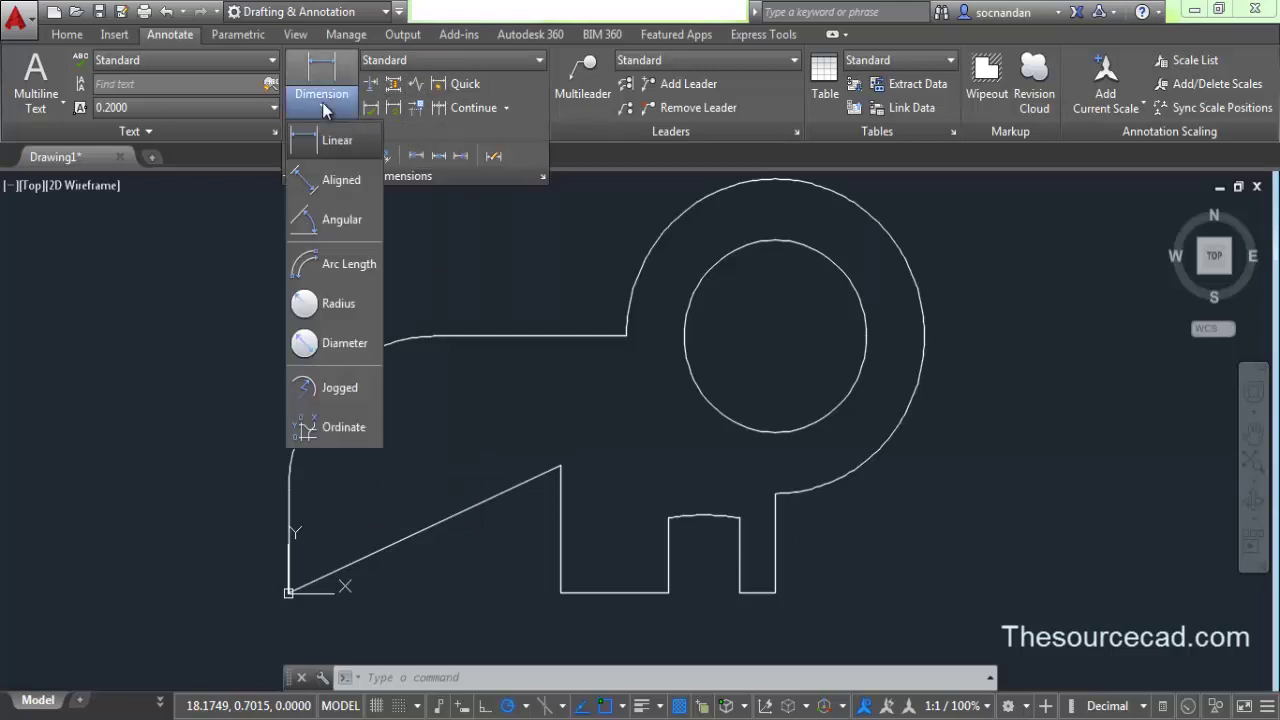
# Place a 0.00 ordinate dimension below the key profile's lower-left corner
pyautogui.click(345, 426)
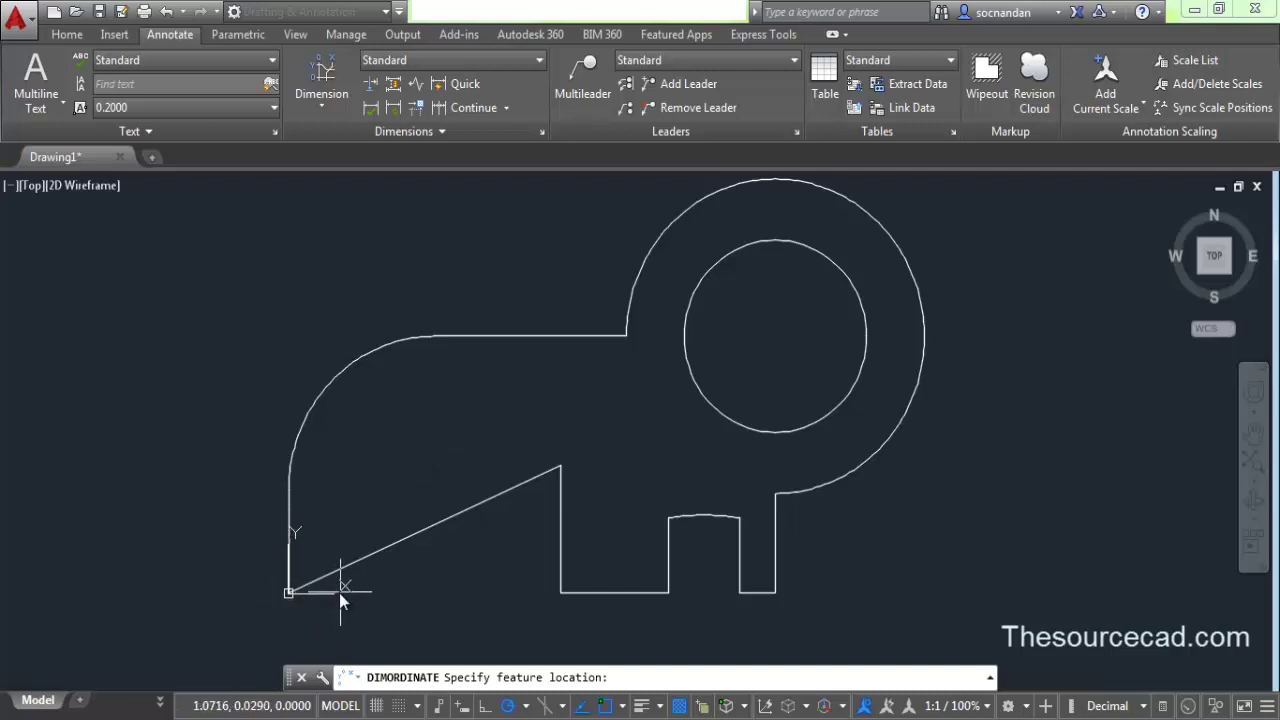
pyautogui.moveTo(410, 597); pyautogui.dragTo(451, 463, button='middle')
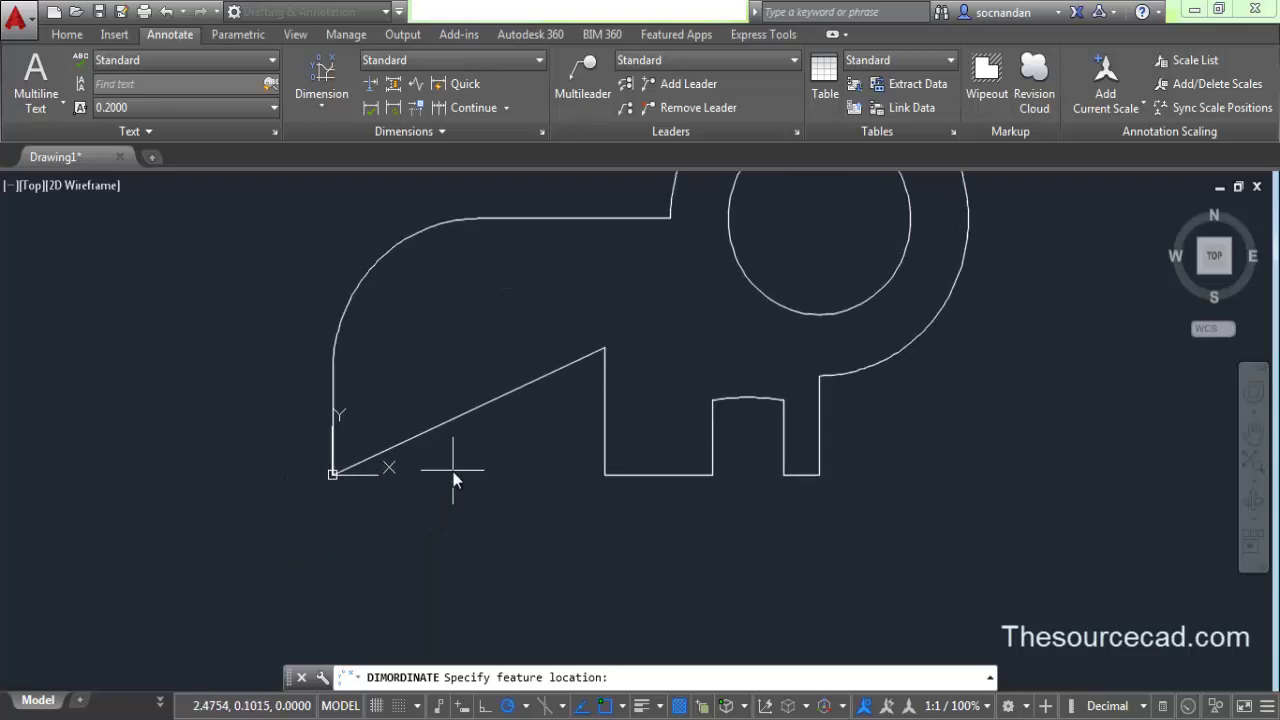
pyautogui.click(322, 75)
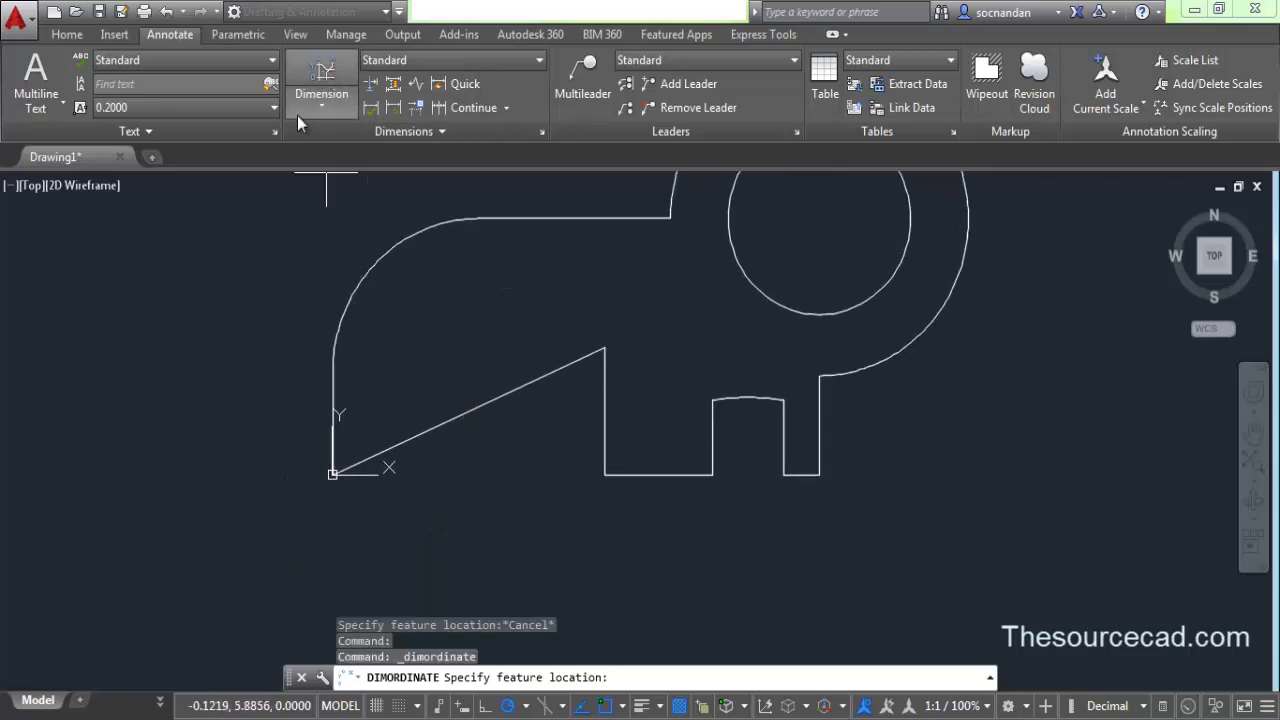
pyautogui.click(333, 475)
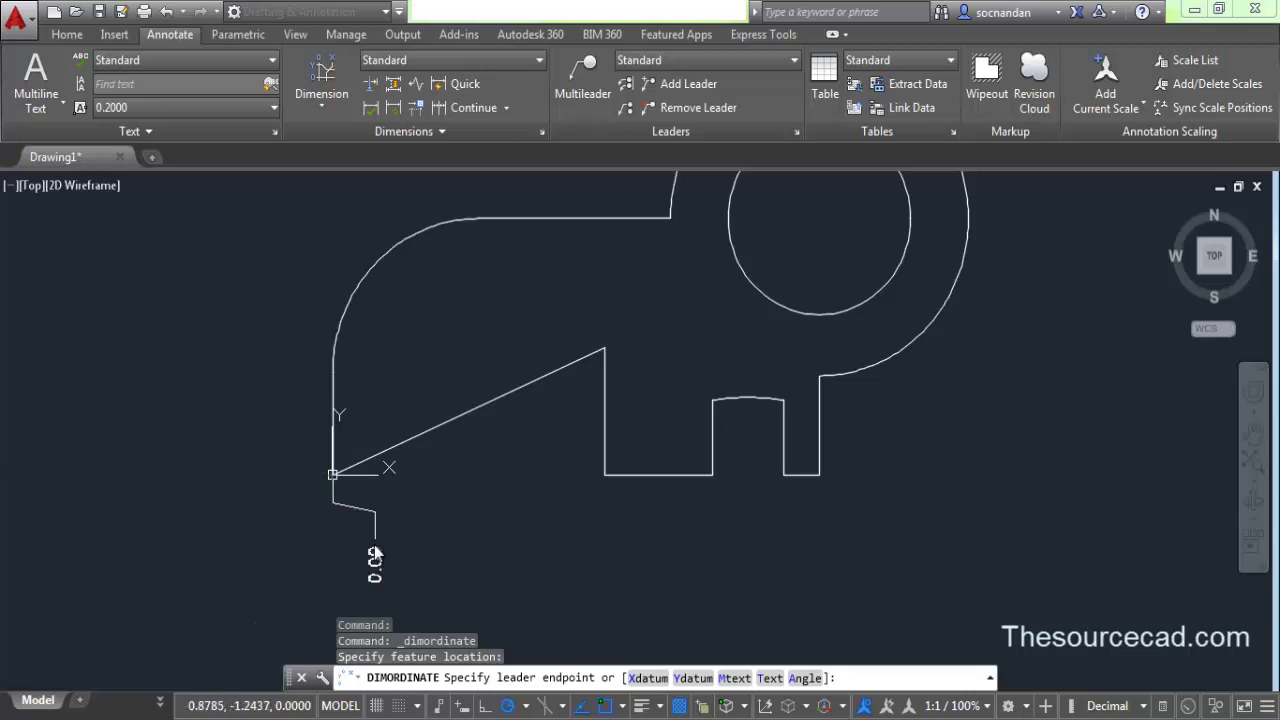
pyautogui.moveTo(372, 558); pyautogui.dragTo(371, 490, button='middle')
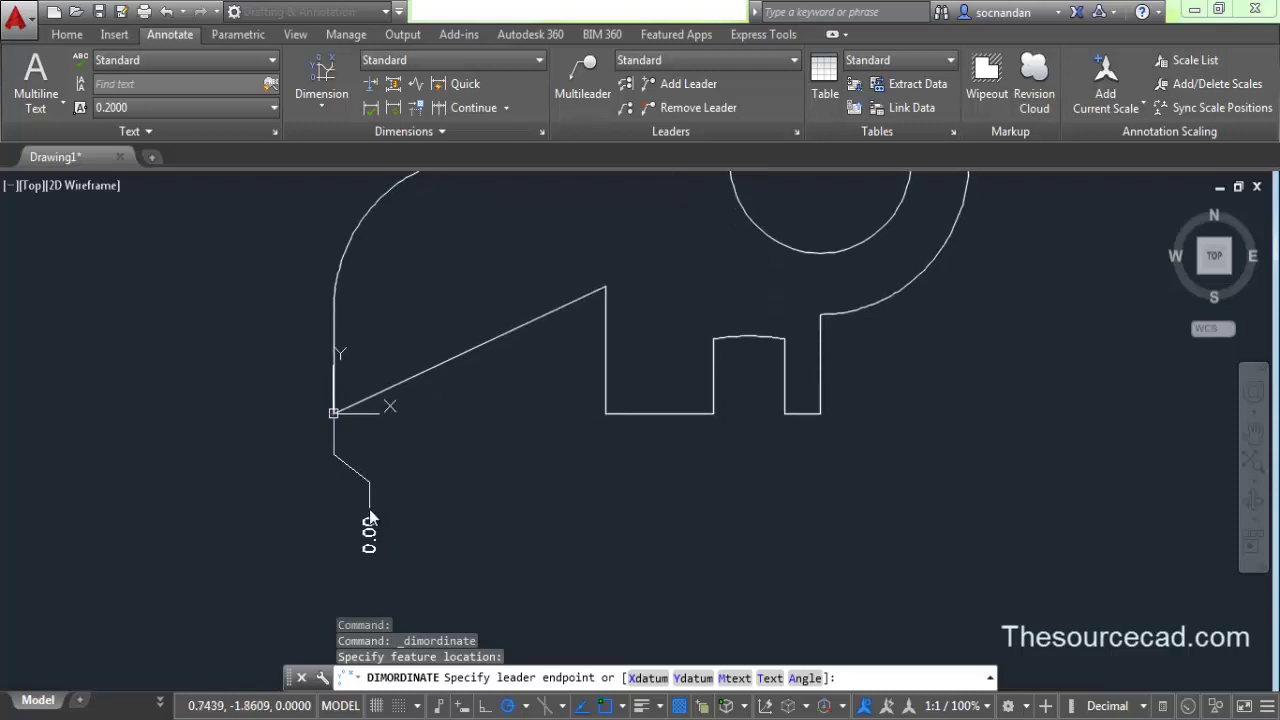
pyautogui.click(369, 506)
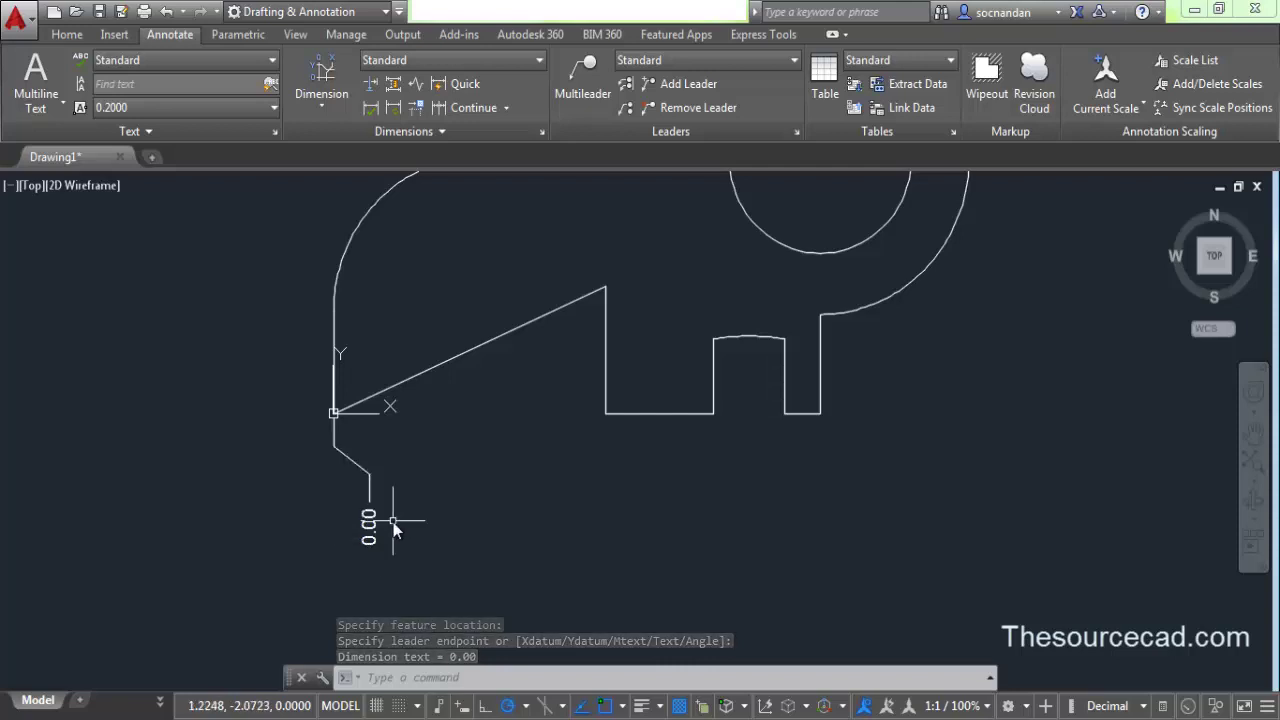
pyautogui.click(318, 90)
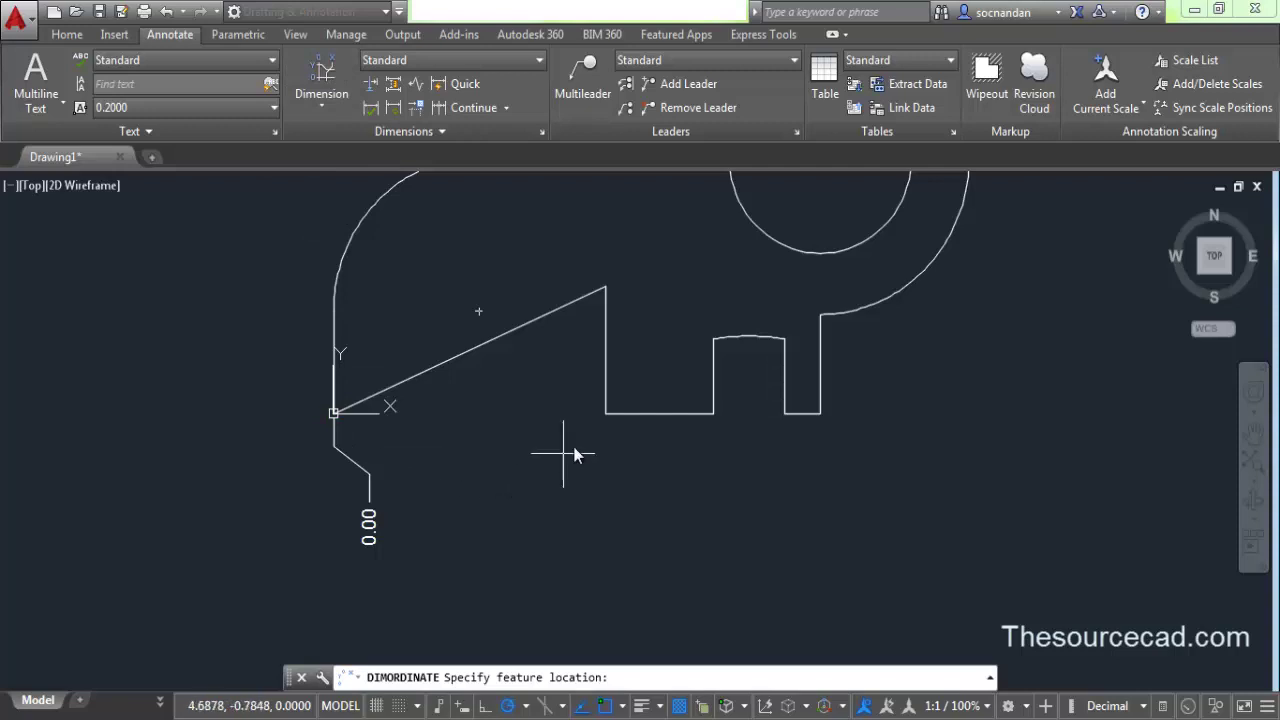
# Add ordinate dimensions 5.60, 7.80 and 9.27 below the bottom-edge corners
pyautogui.click(603, 418)
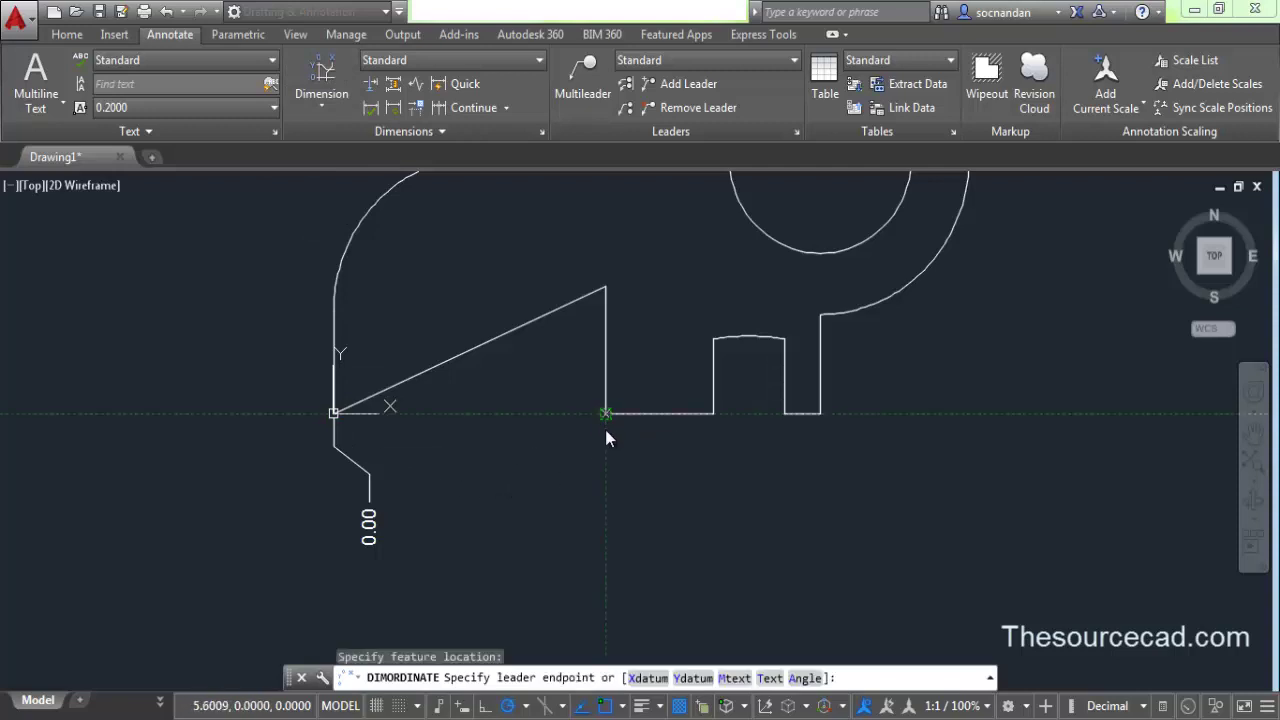
pyautogui.click(628, 508)
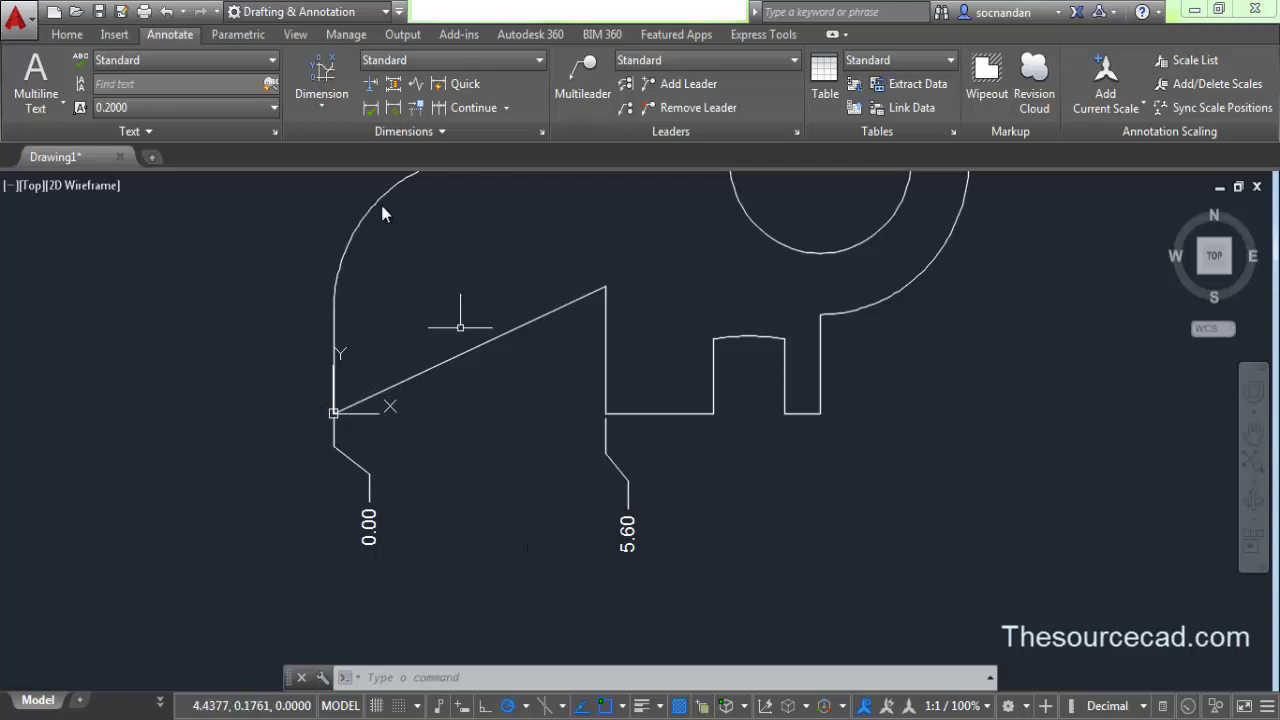
pyautogui.click(321, 80)
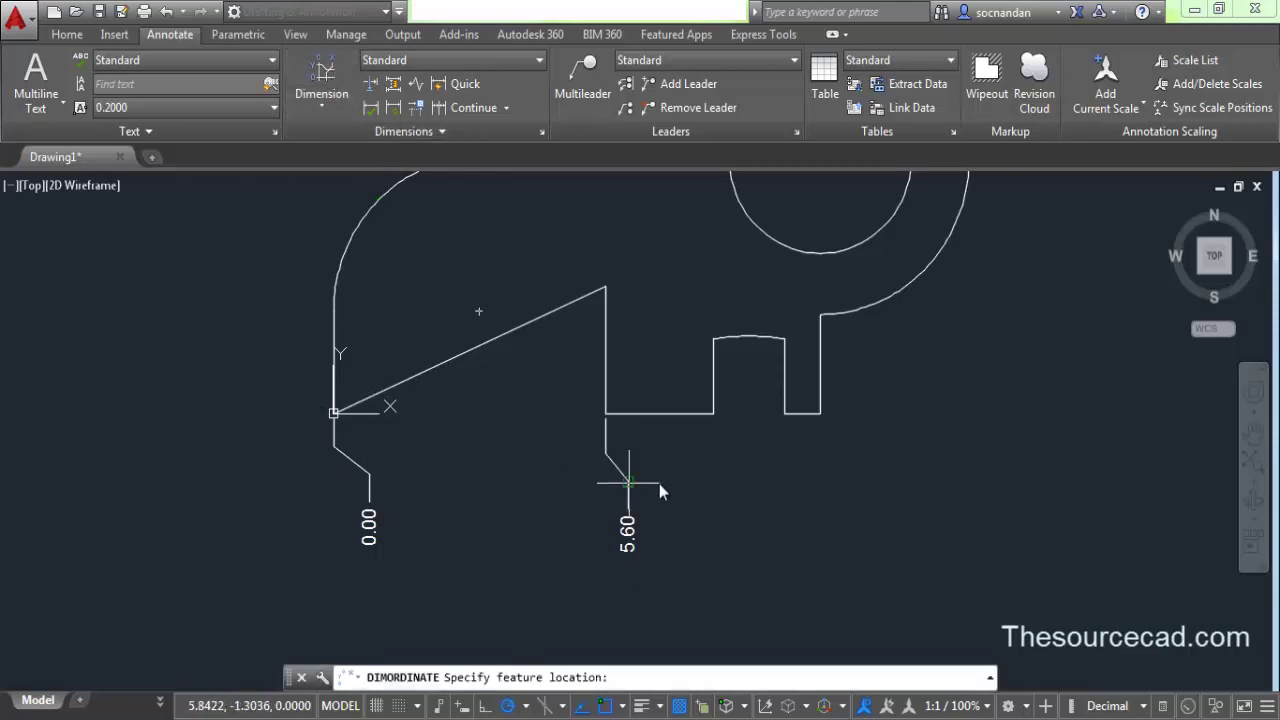
pyautogui.click(718, 415)
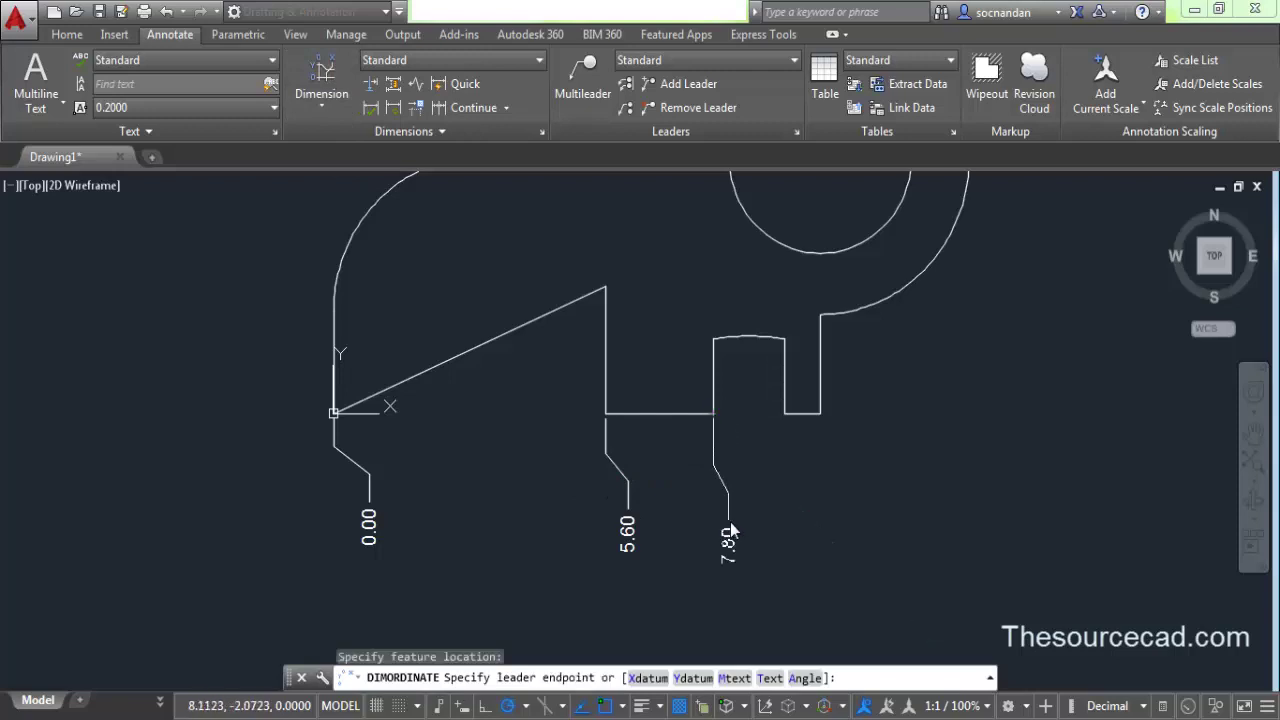
pyautogui.click(730, 512)
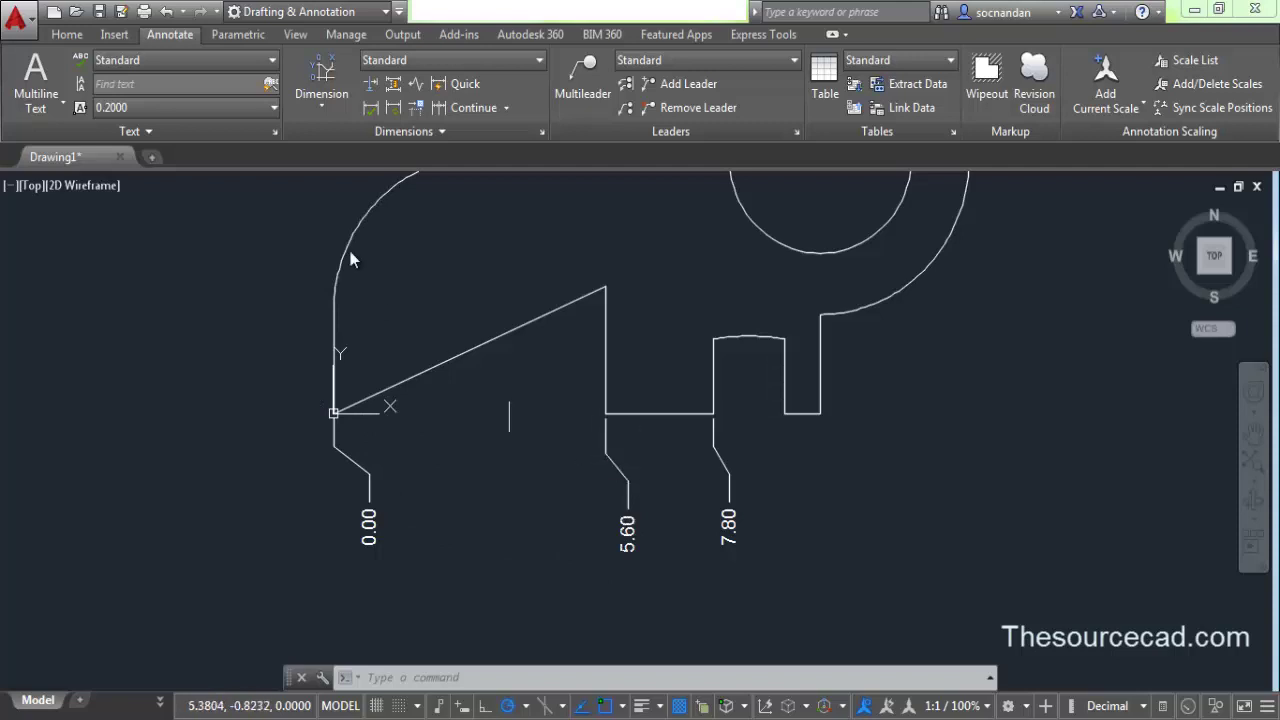
pyautogui.click(321, 75)
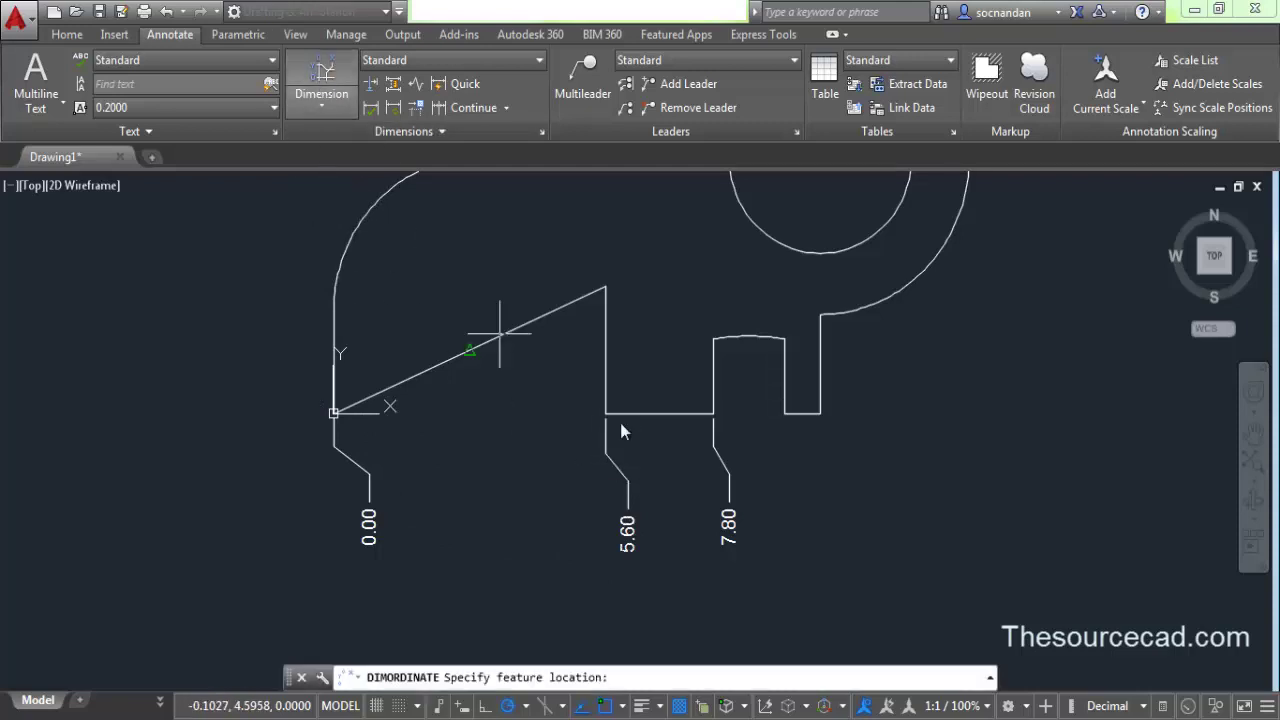
pyautogui.click(785, 413)
pyautogui.click(813, 502)
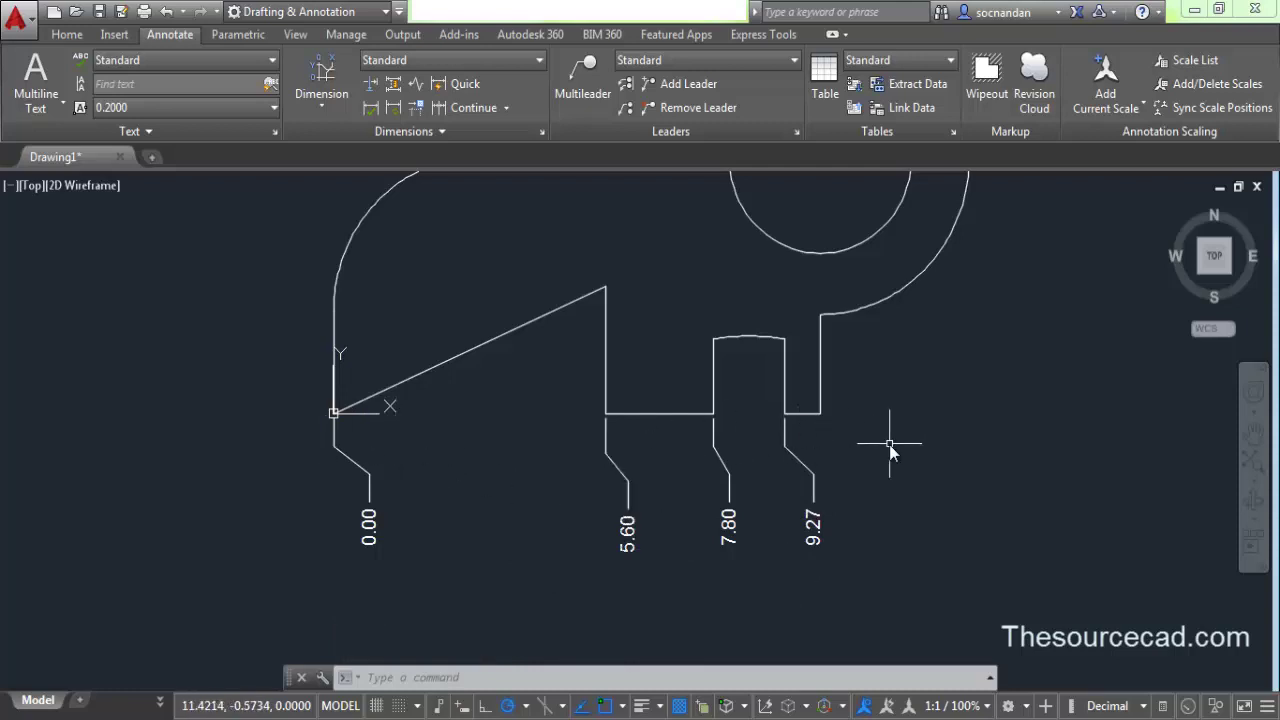
# With DOR, add left-side ordinate dimensions 0.00 at the lower-left corner and 2.00 at the arc's end
pyautogui.moveTo(656, 352); pyautogui.dragTo(755, 477, button='middle')
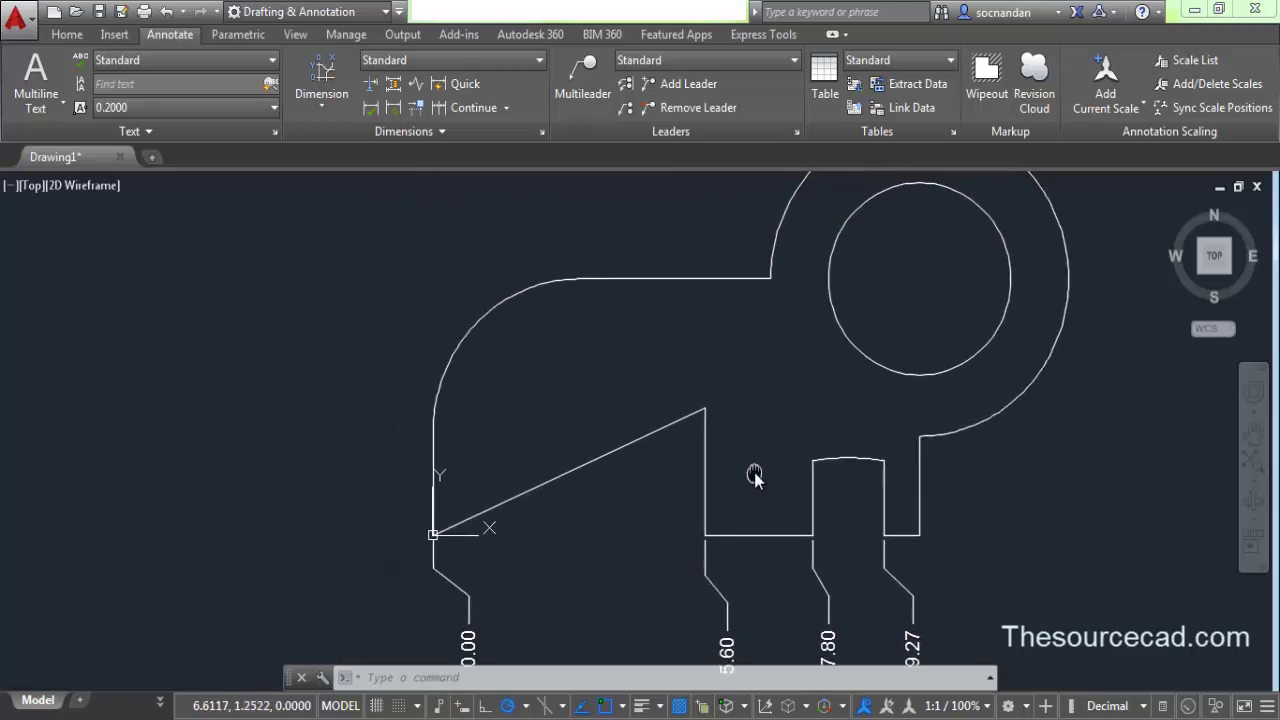
pyautogui.moveTo(594, 331); pyautogui.dragTo(611, 397, button='middle')
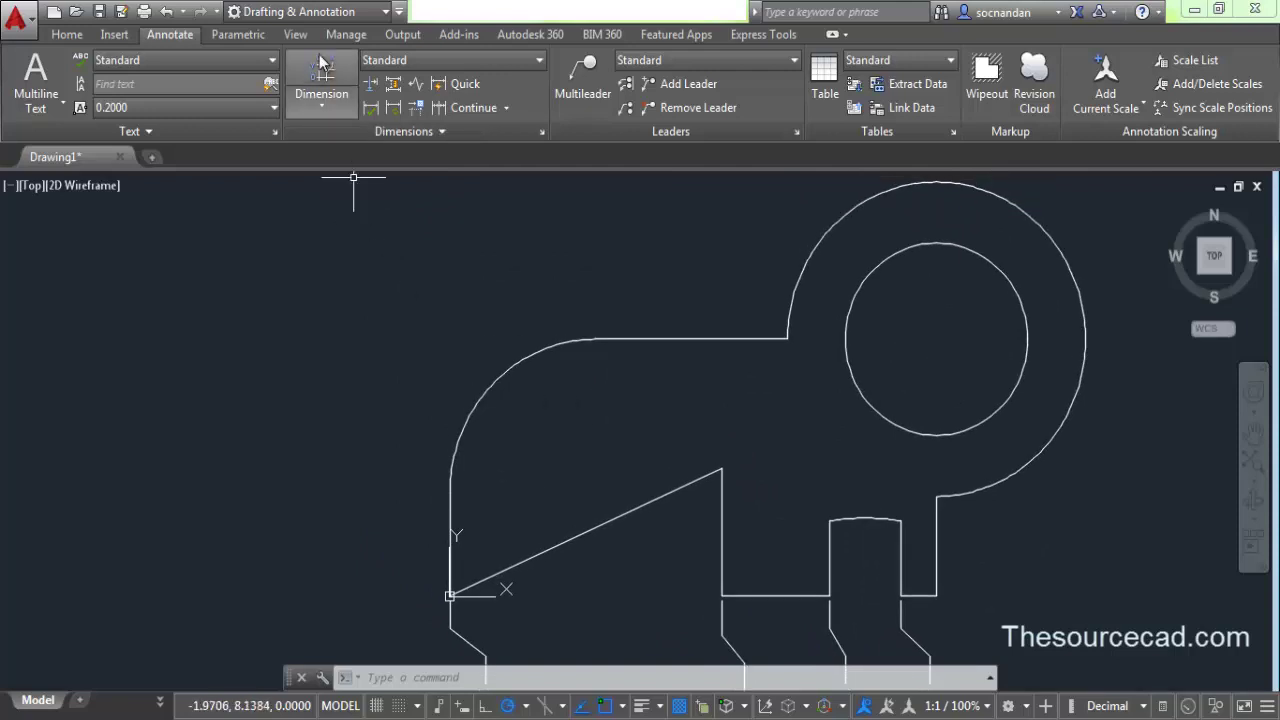
pyautogui.write('dor')
pyautogui.press('Return')
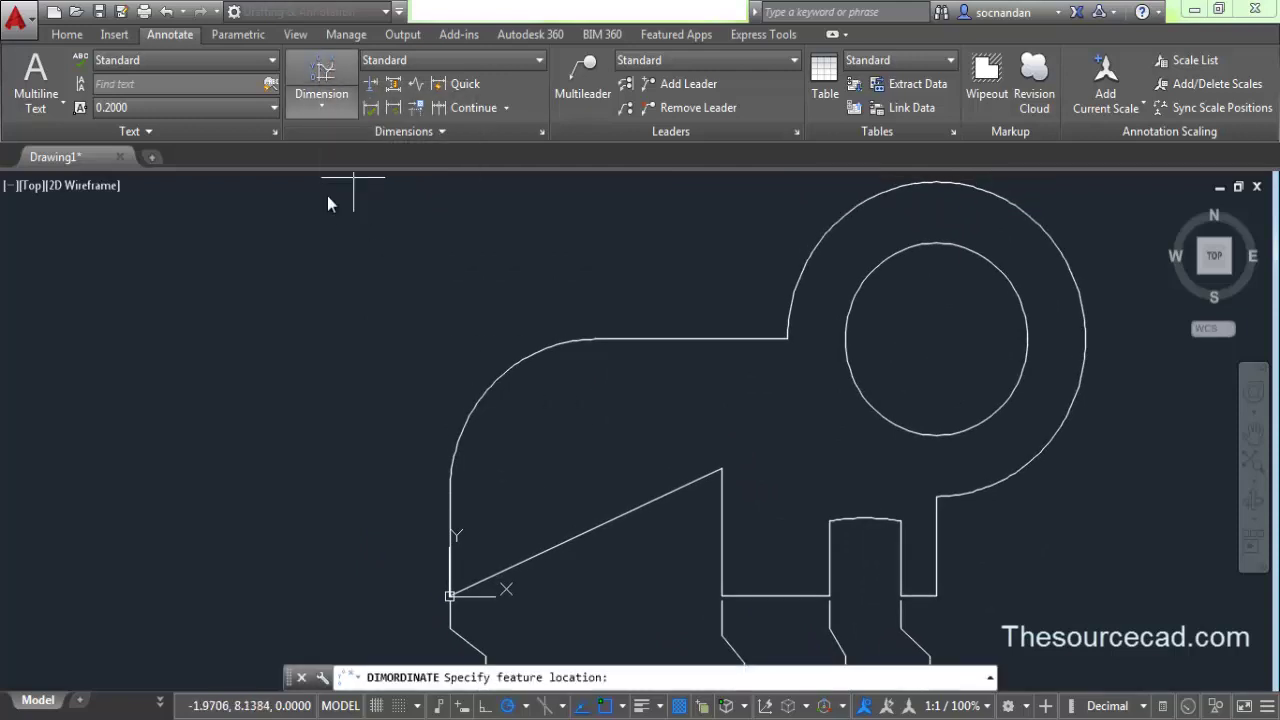
pyautogui.click(449, 598)
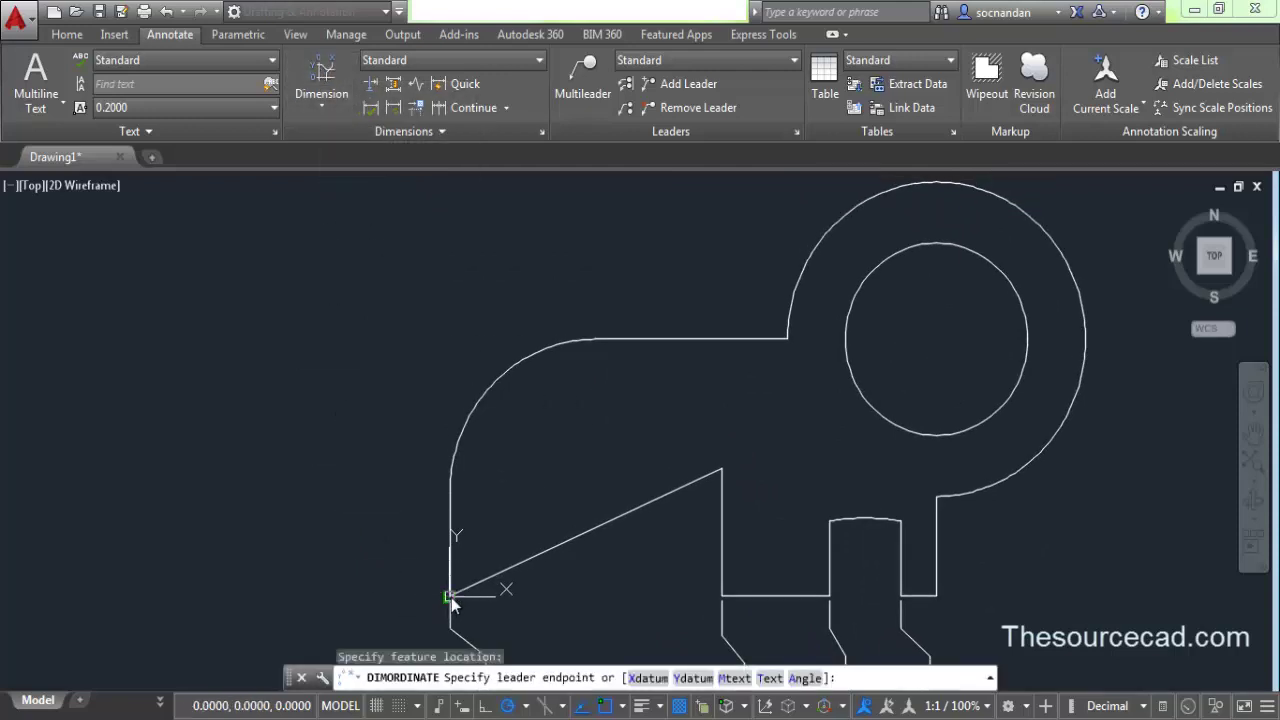
pyautogui.click(352, 580)
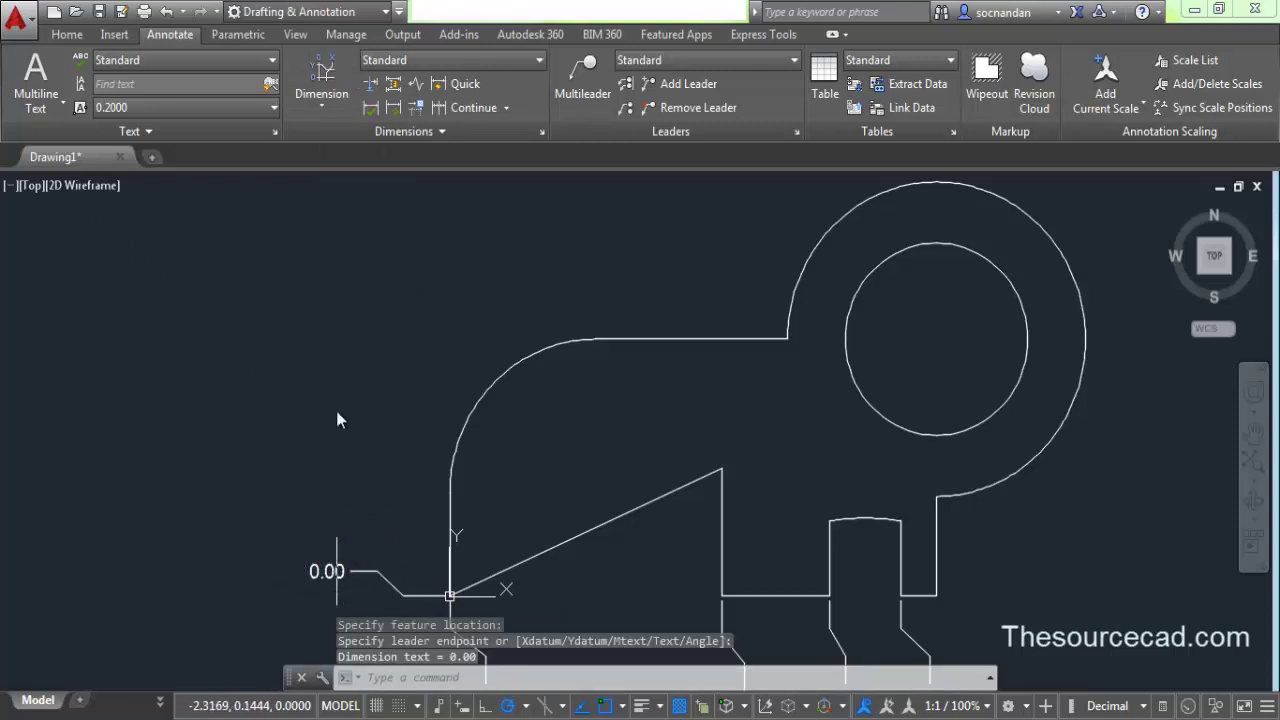
pyautogui.press('Return')
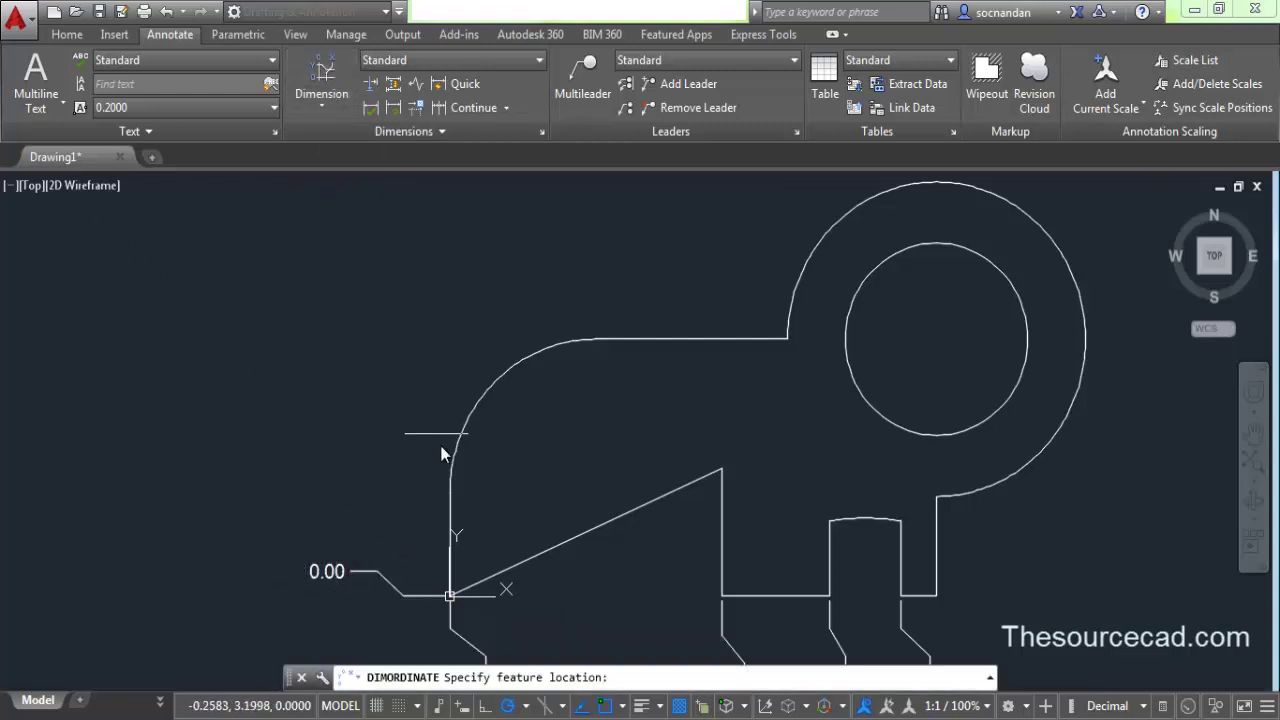
pyautogui.click(448, 491)
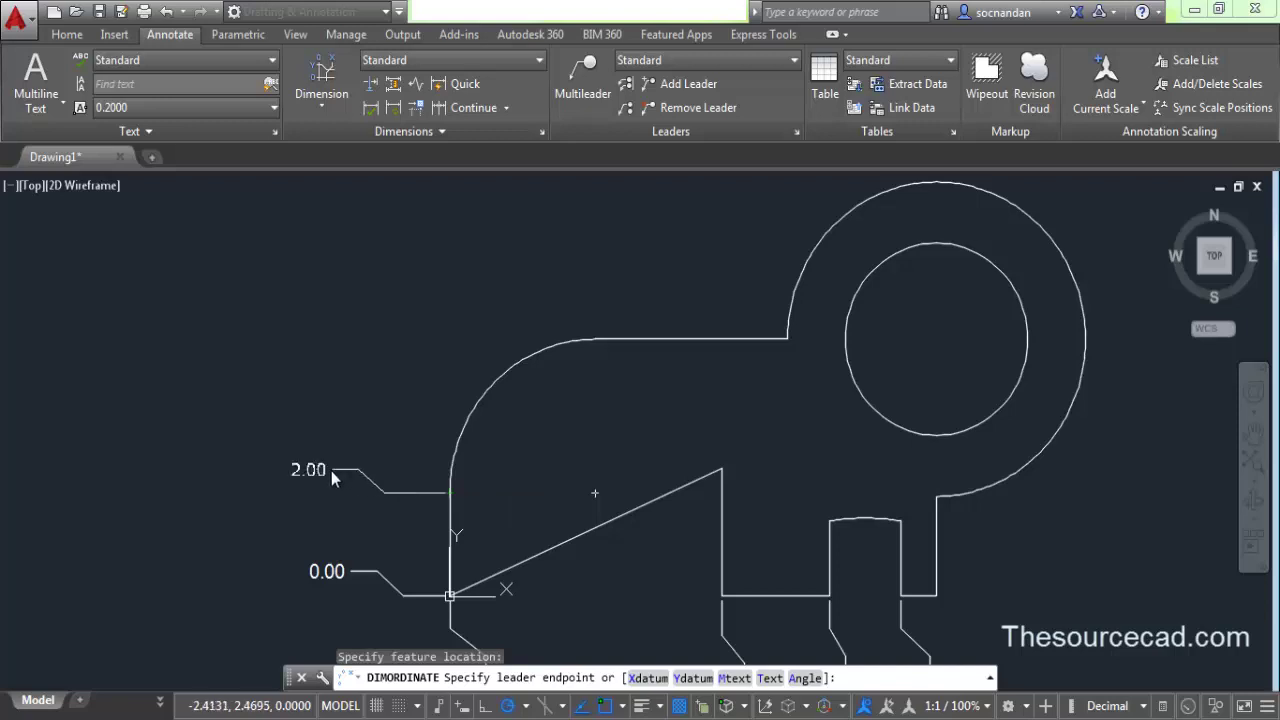
pyautogui.click(346, 476)
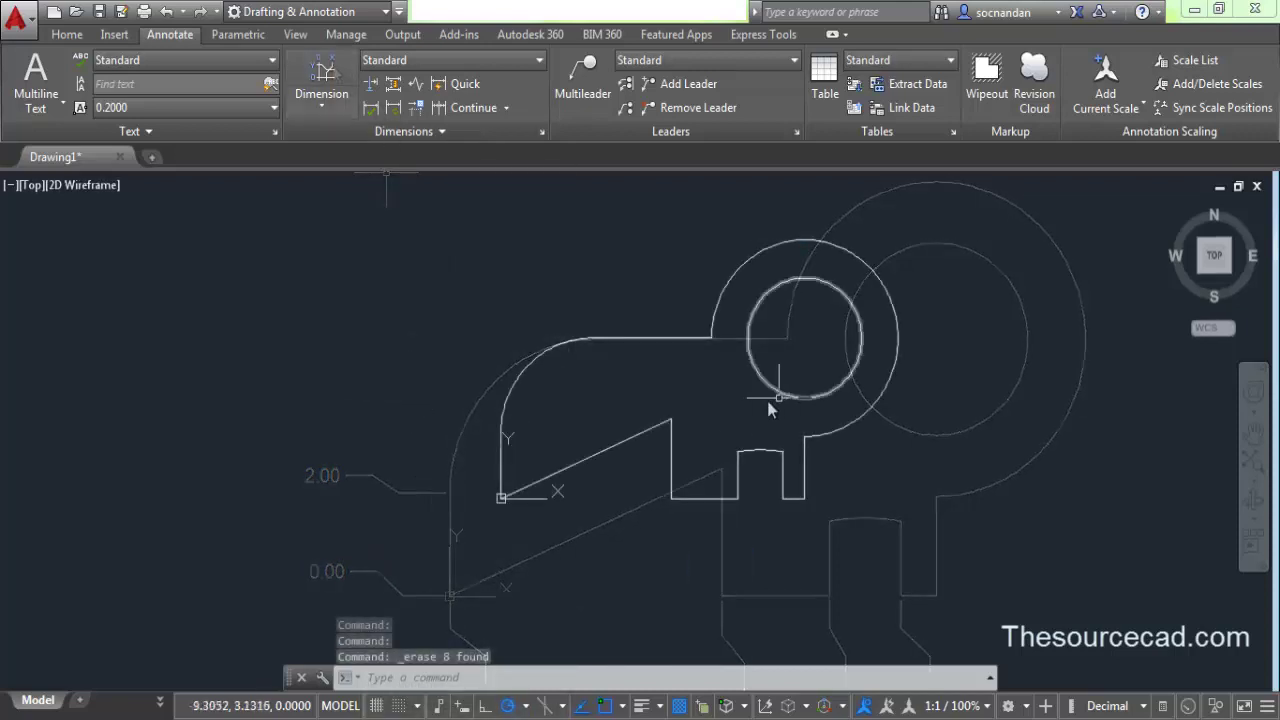
# Add a jogged R4.94 radius dimension to the notch arc, with its centre override below the part
pyautogui.scroll(-1, 642, 392)
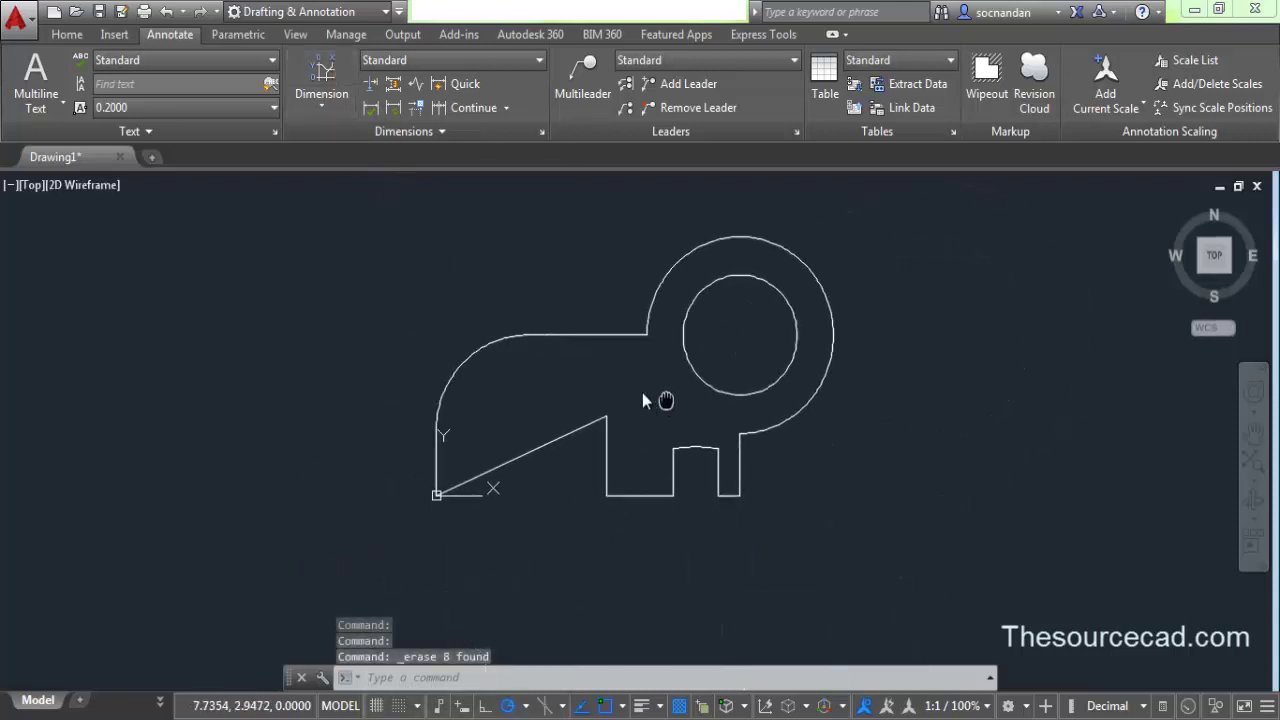
pyautogui.scroll(4, 590, 415)
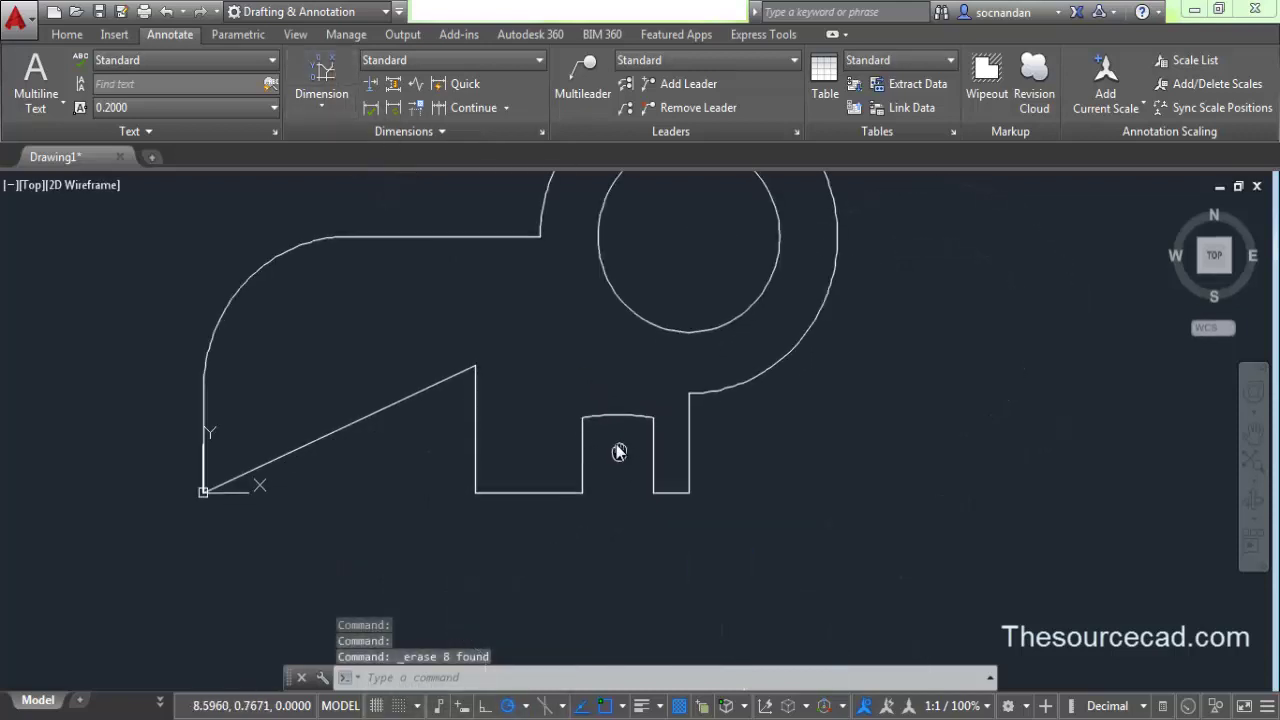
pyautogui.moveTo(618, 452); pyautogui.dragTo(583, 425, button='middle')
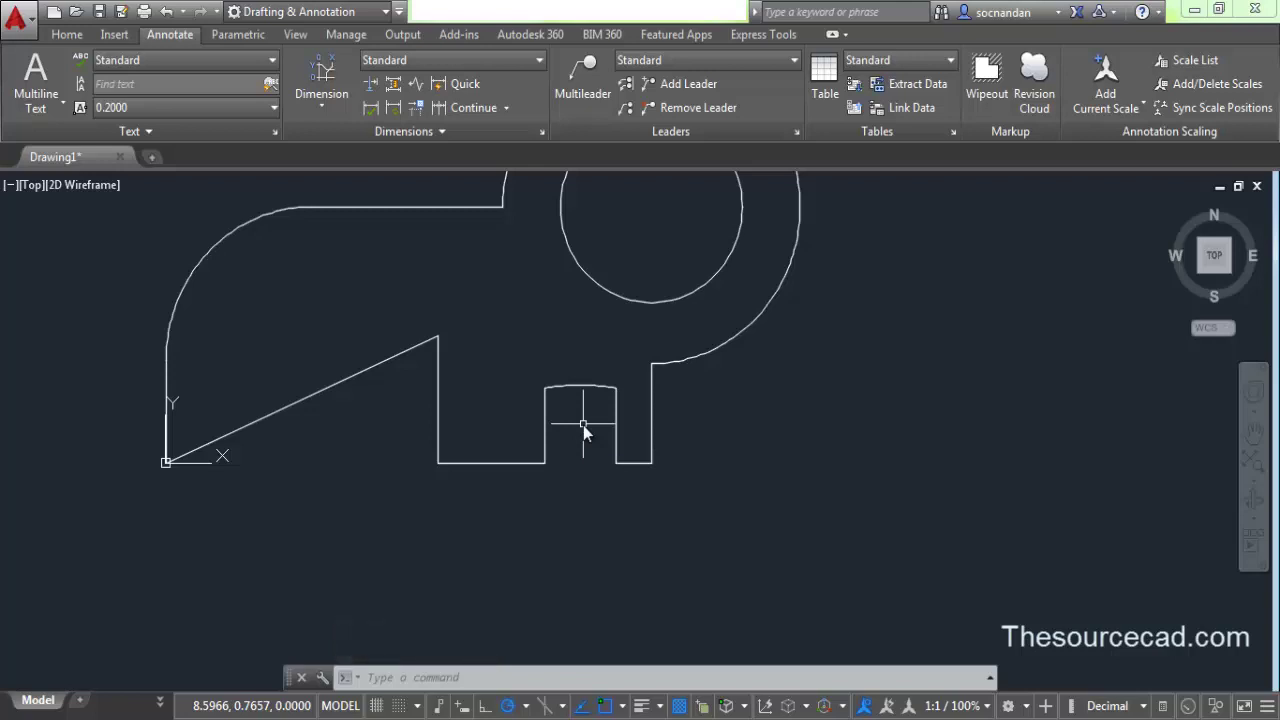
pyautogui.click(330, 110)
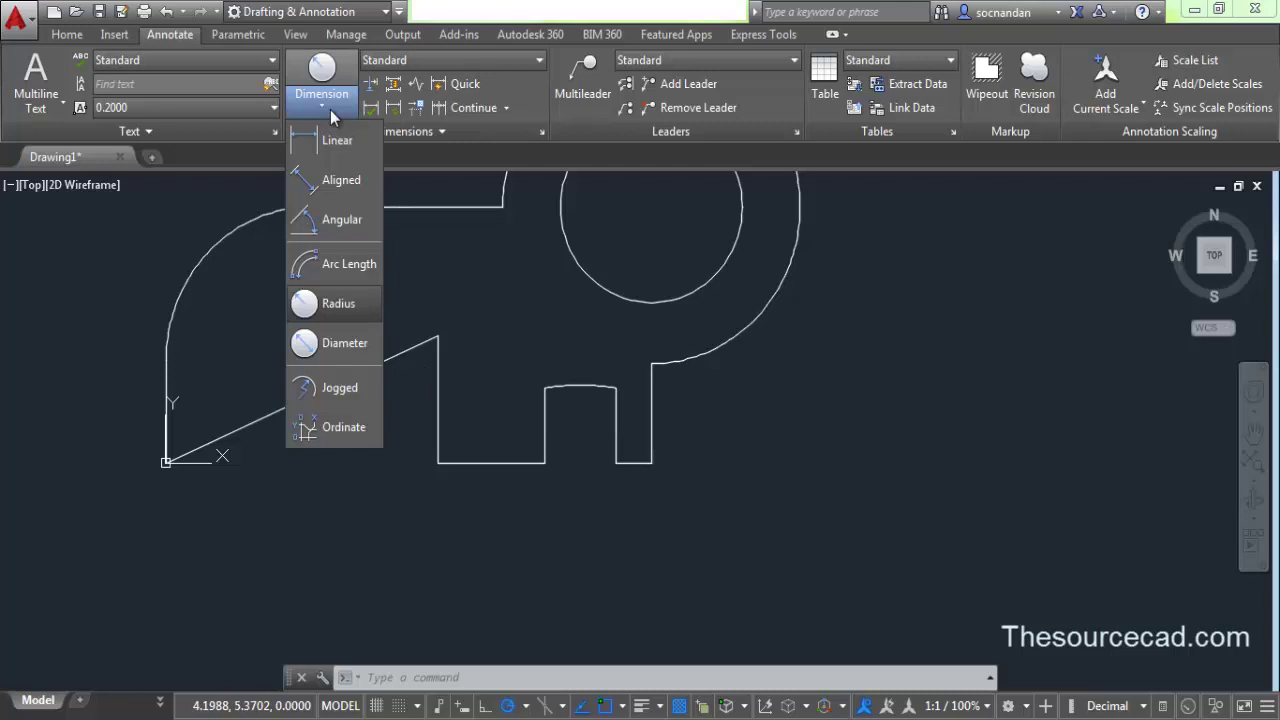
pyautogui.click(356, 388)
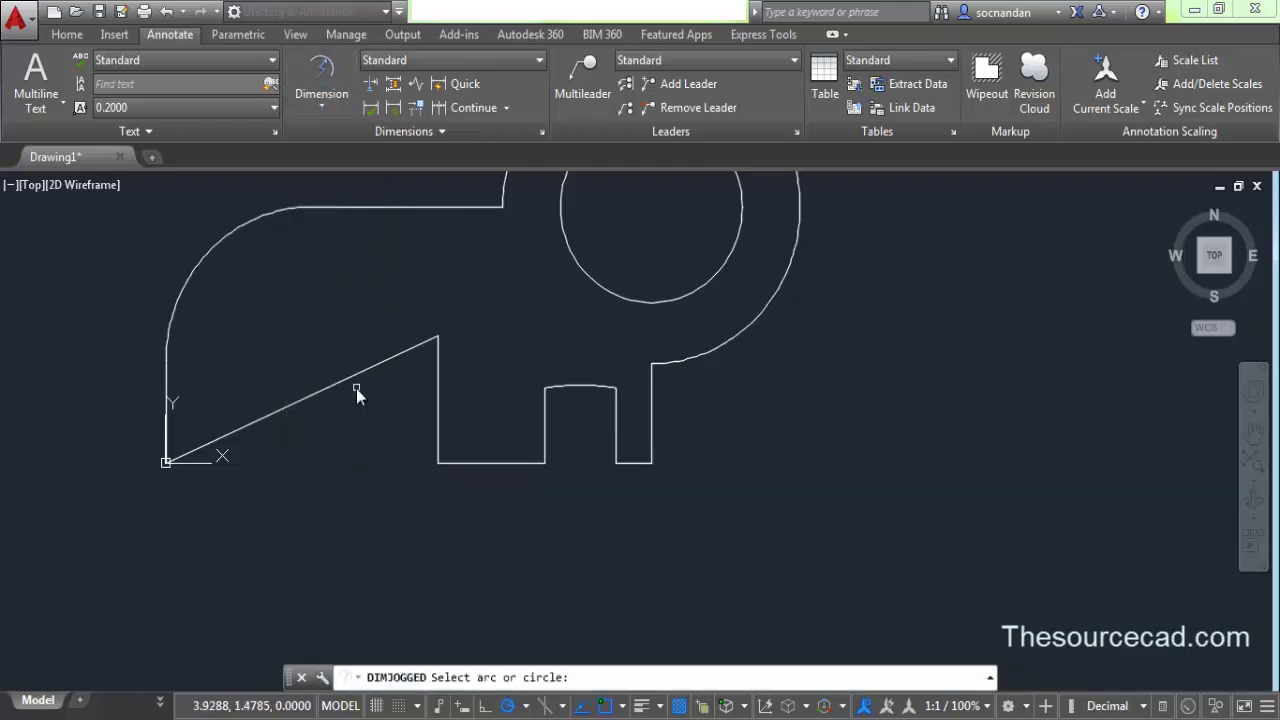
pyautogui.click(578, 387)
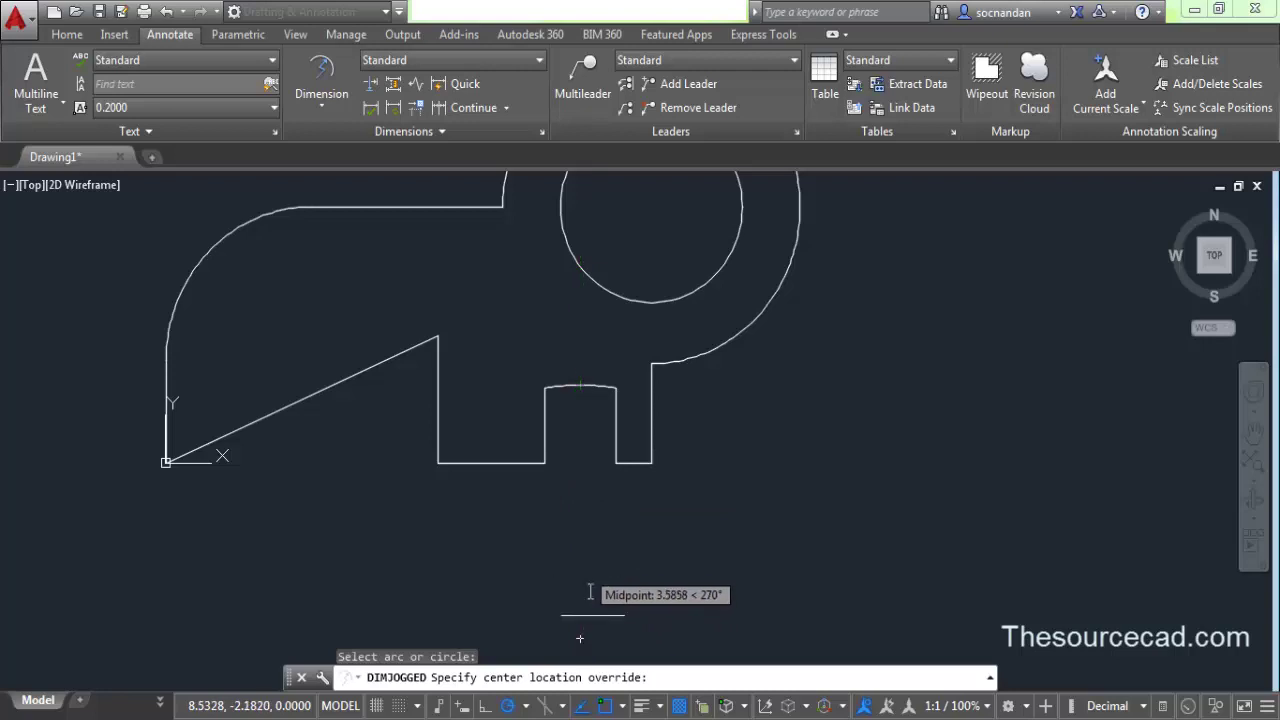
pyautogui.click(593, 560)
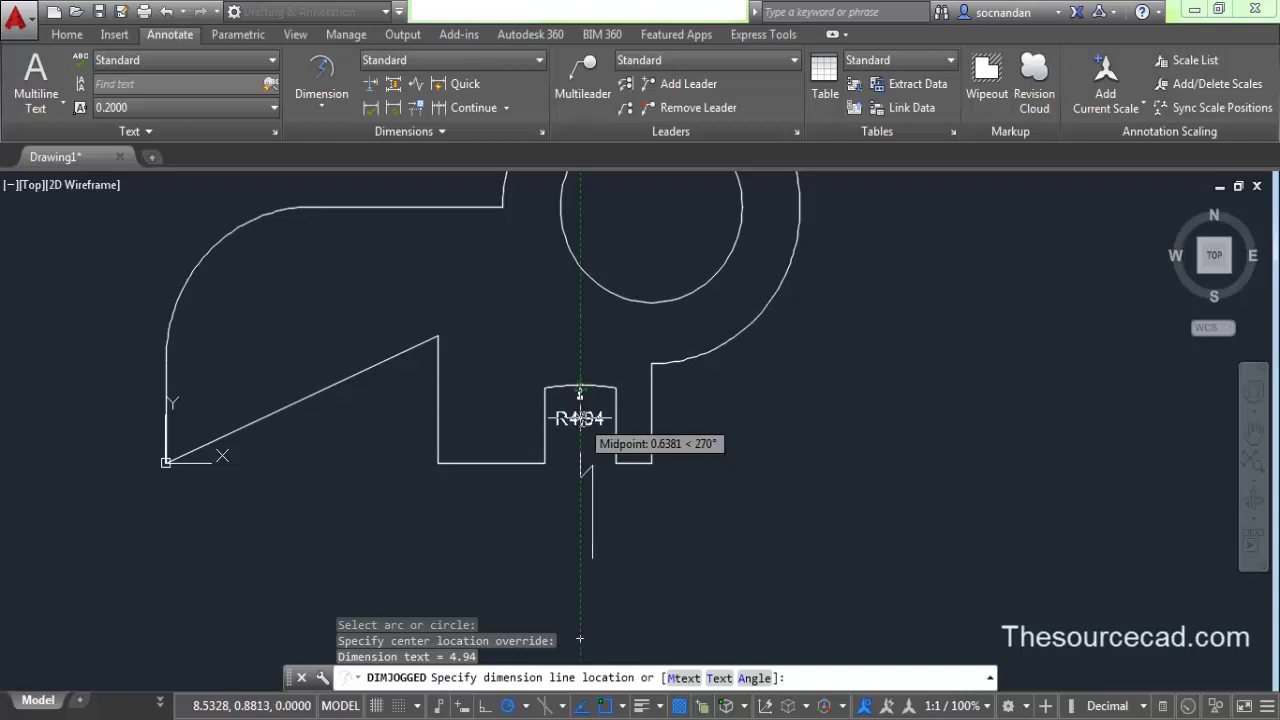
pyautogui.click(580, 418)
pyautogui.click(592, 487)
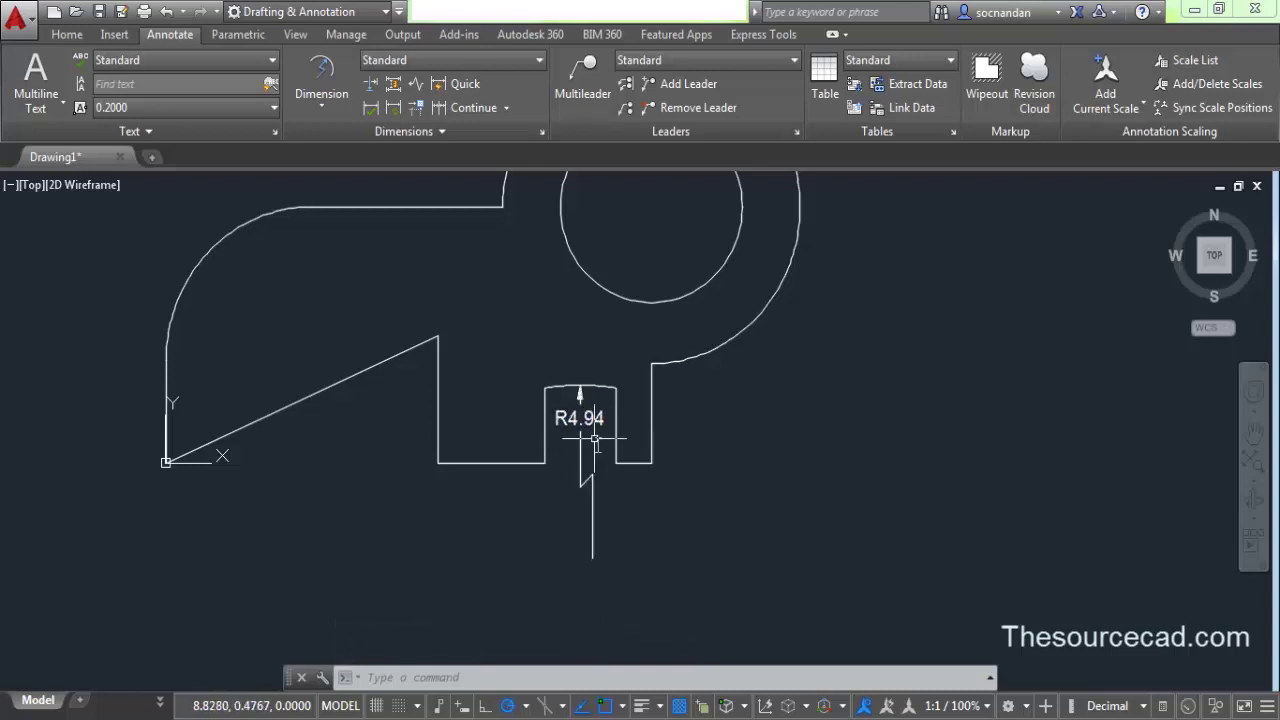
# Zoom the view to frame the 6.12 and R1.87 dimensions
pyautogui.moveTo(596, 439); pyautogui.dragTo(596, 445, button='middle')
pyautogui.scroll(-3, 596, 445)
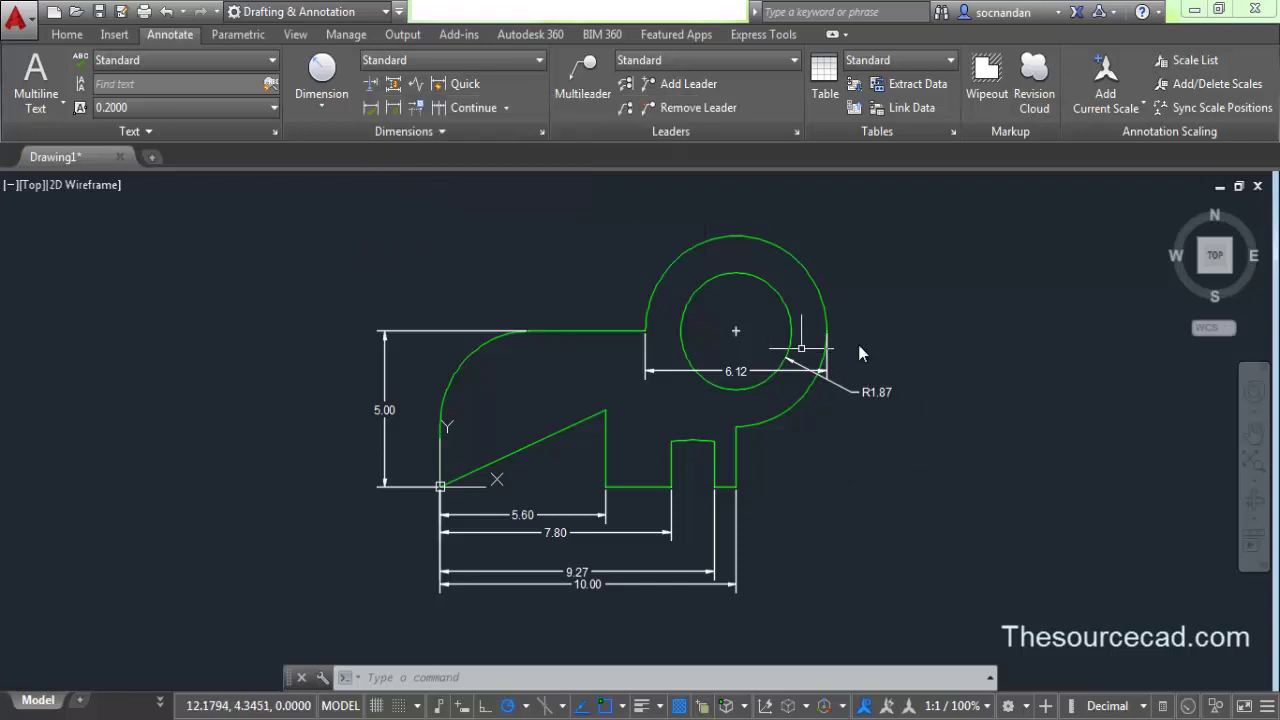
pyautogui.scroll(3, 822, 370)
pyautogui.scroll(2, 725, 322)
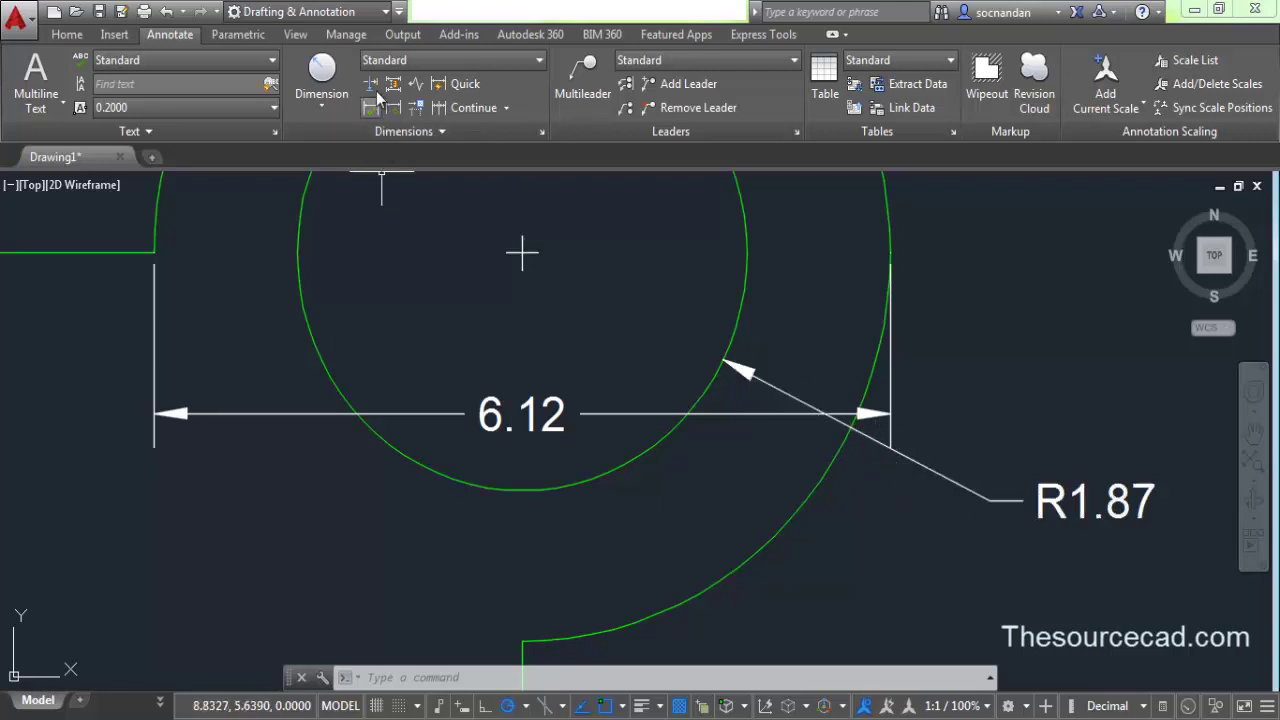
# Apply automatic dimension breaks to the 6.12 dimension where it crosses the circles
pyautogui.click(372, 104)
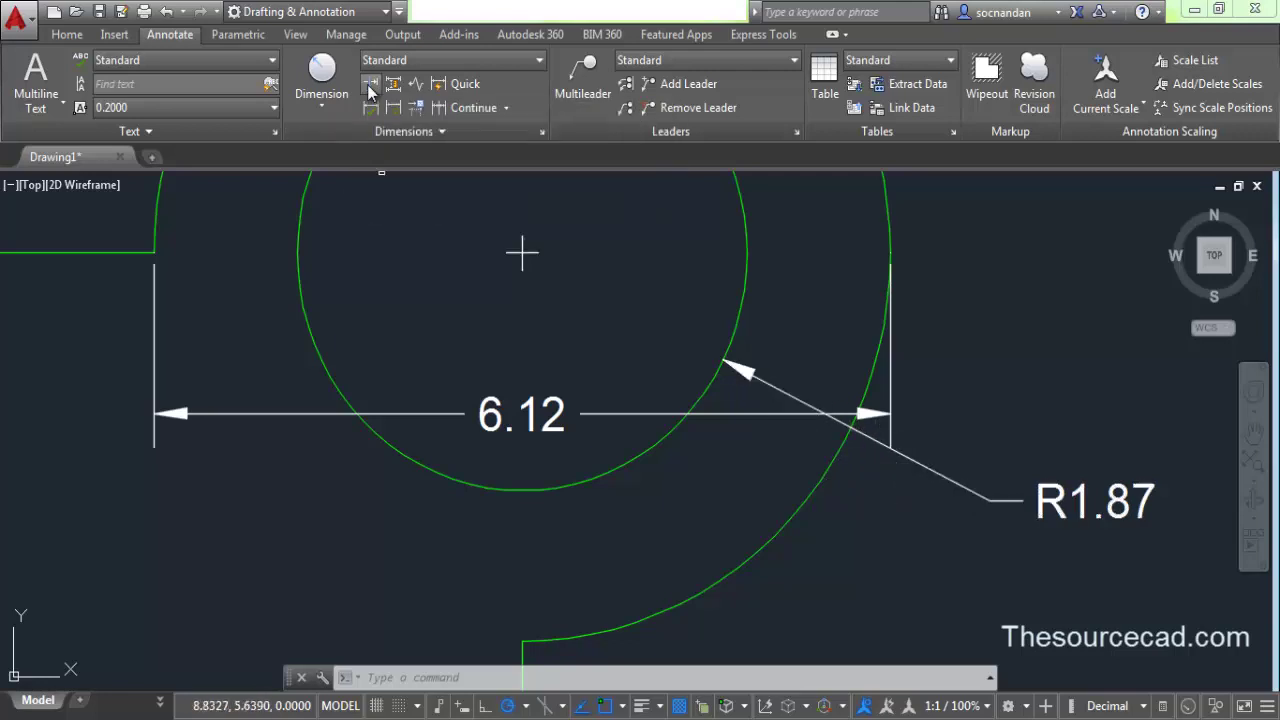
pyautogui.click(419, 415)
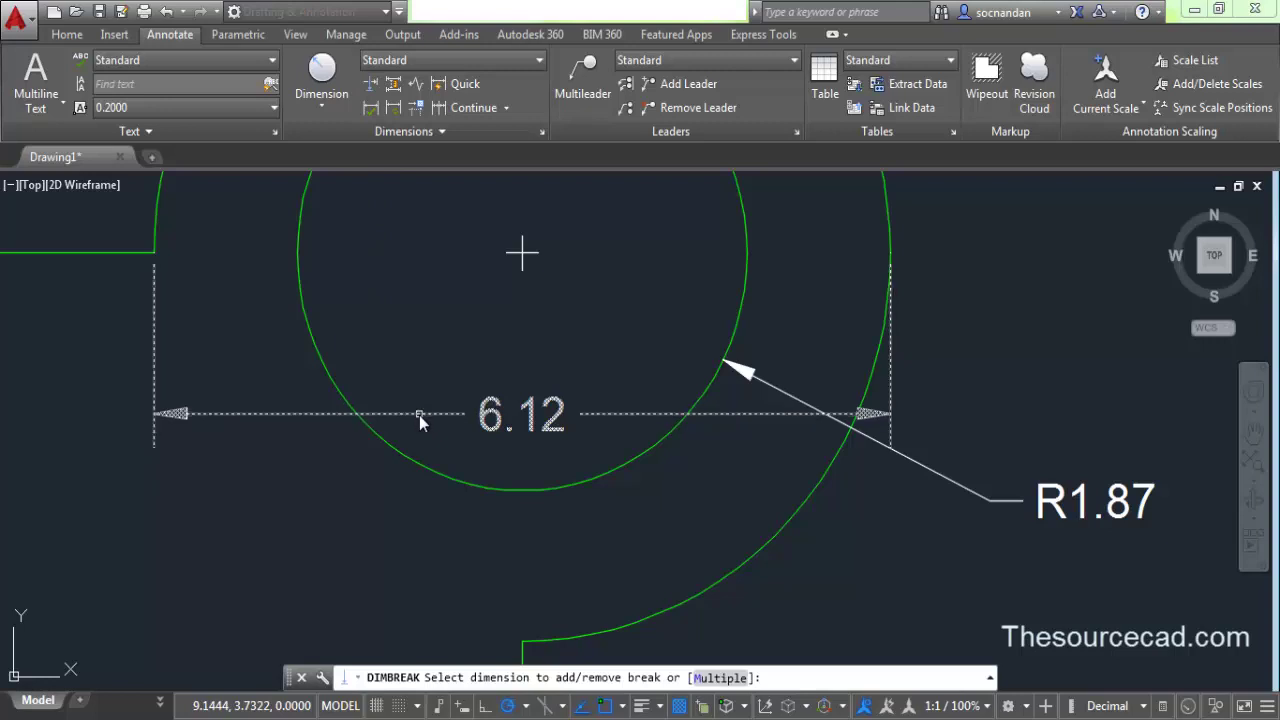
pyautogui.rightClick(416, 313)
pyautogui.click(454, 330)
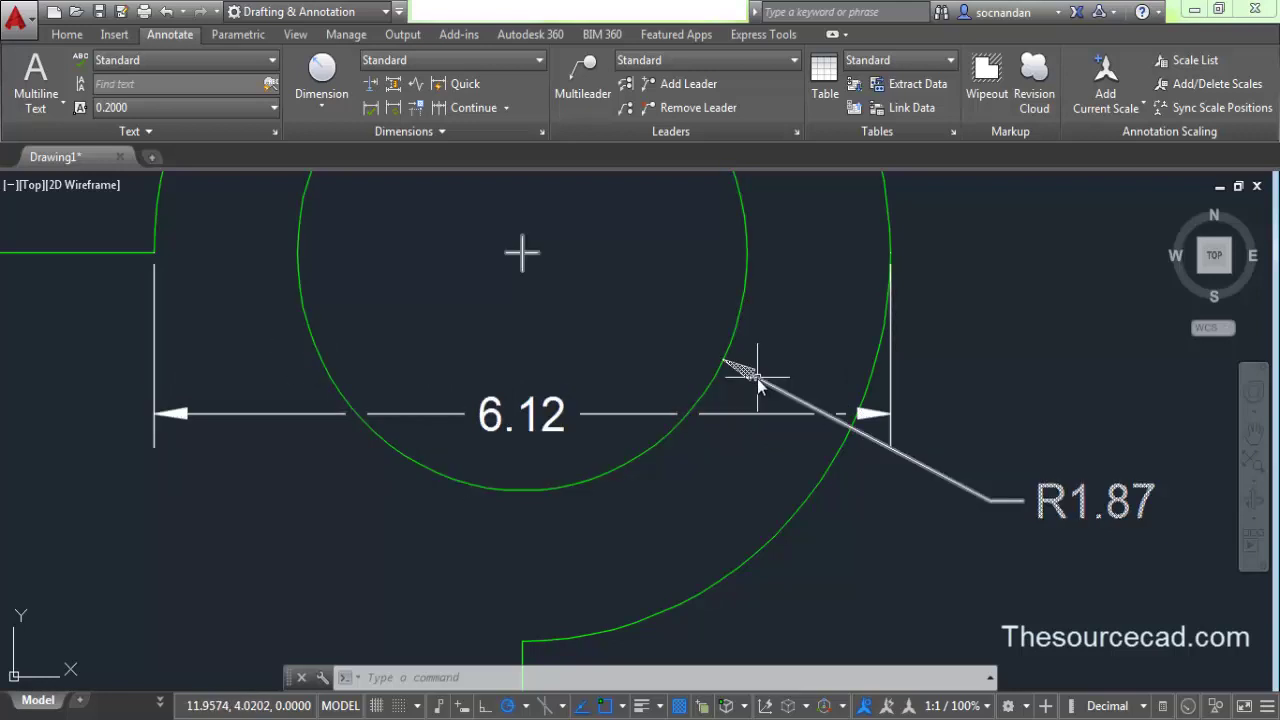
pyautogui.scroll(-3, 553, 360)
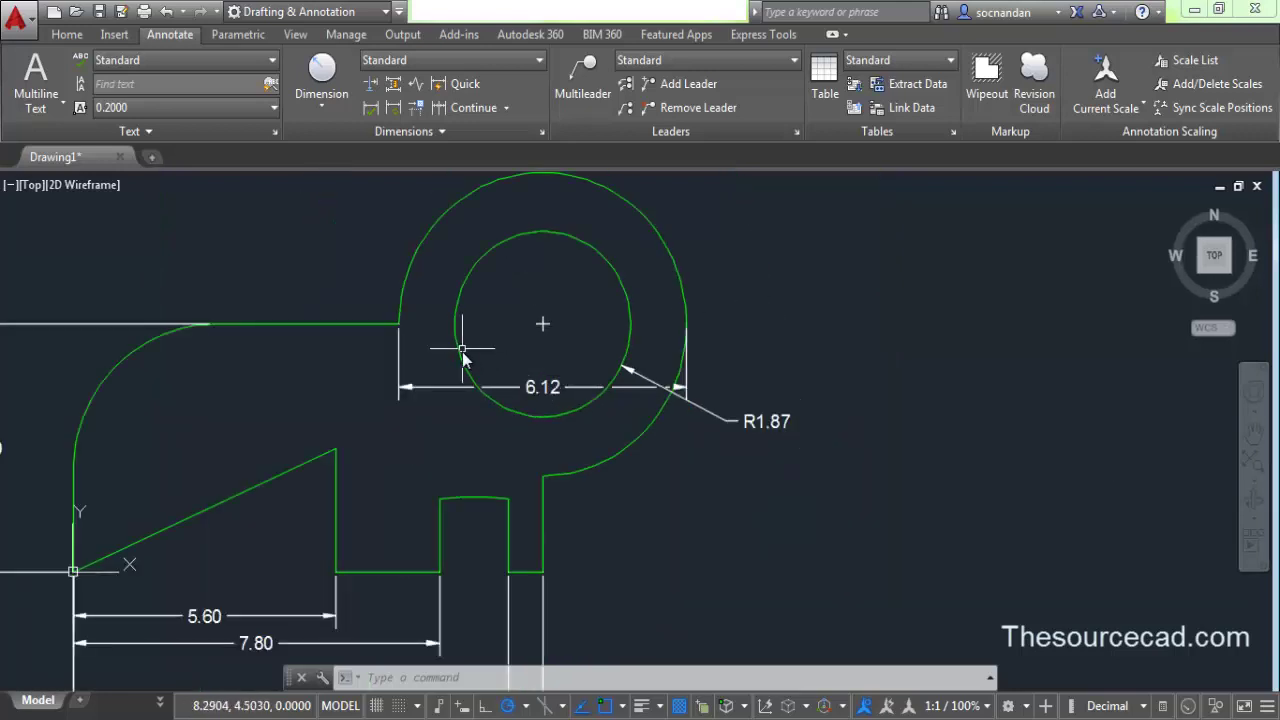
# Space the 7.80, 9.27 and 10.00 dimensions 1 unit apart, using 5.60 as the base
pyautogui.moveTo(462, 350); pyautogui.dragTo(649, 349, button='middle')
pyautogui.moveTo(594, 477); pyautogui.dragTo(571, 277, button='middle')
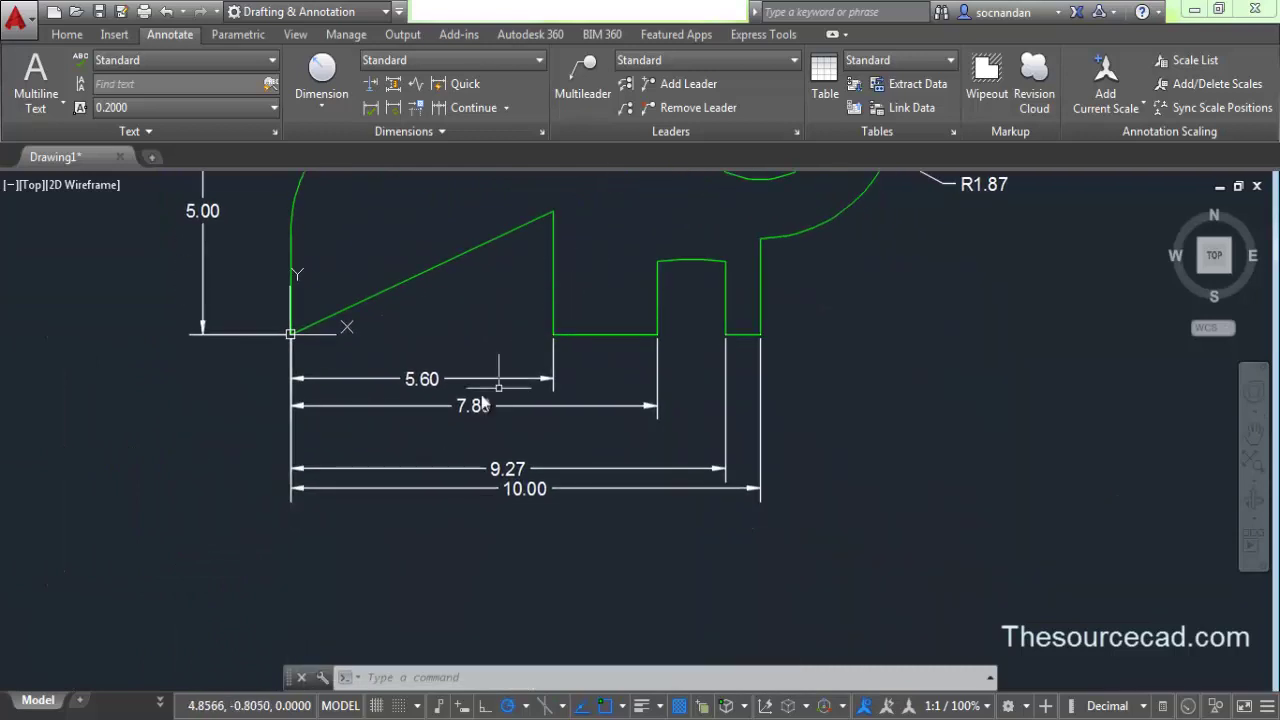
pyautogui.scroll(2, 451, 405)
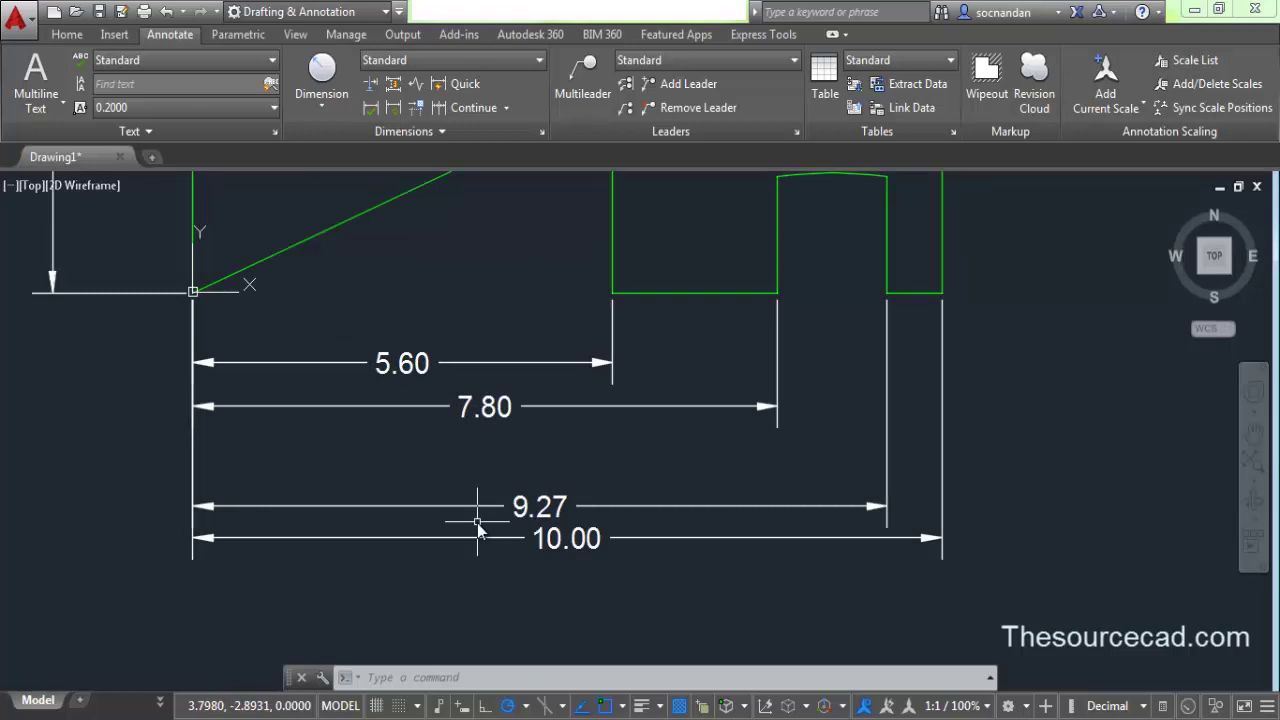
pyautogui.click(394, 86)
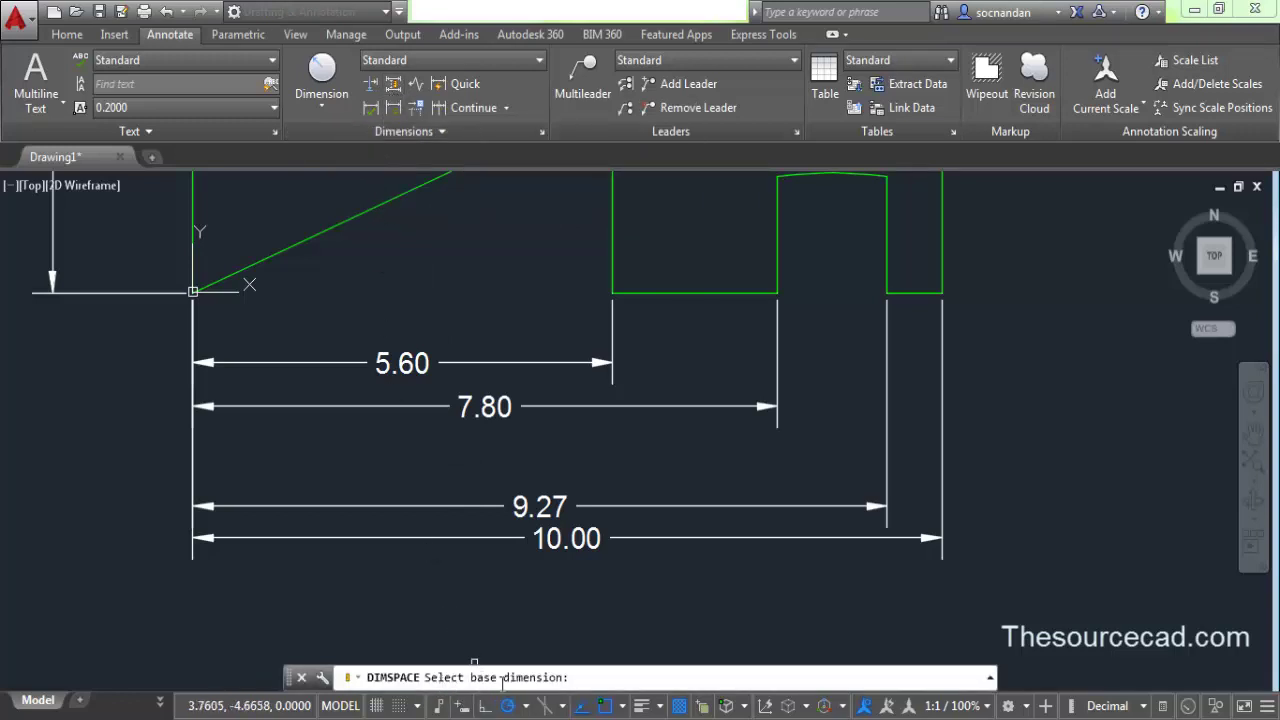
pyautogui.click(321, 362)
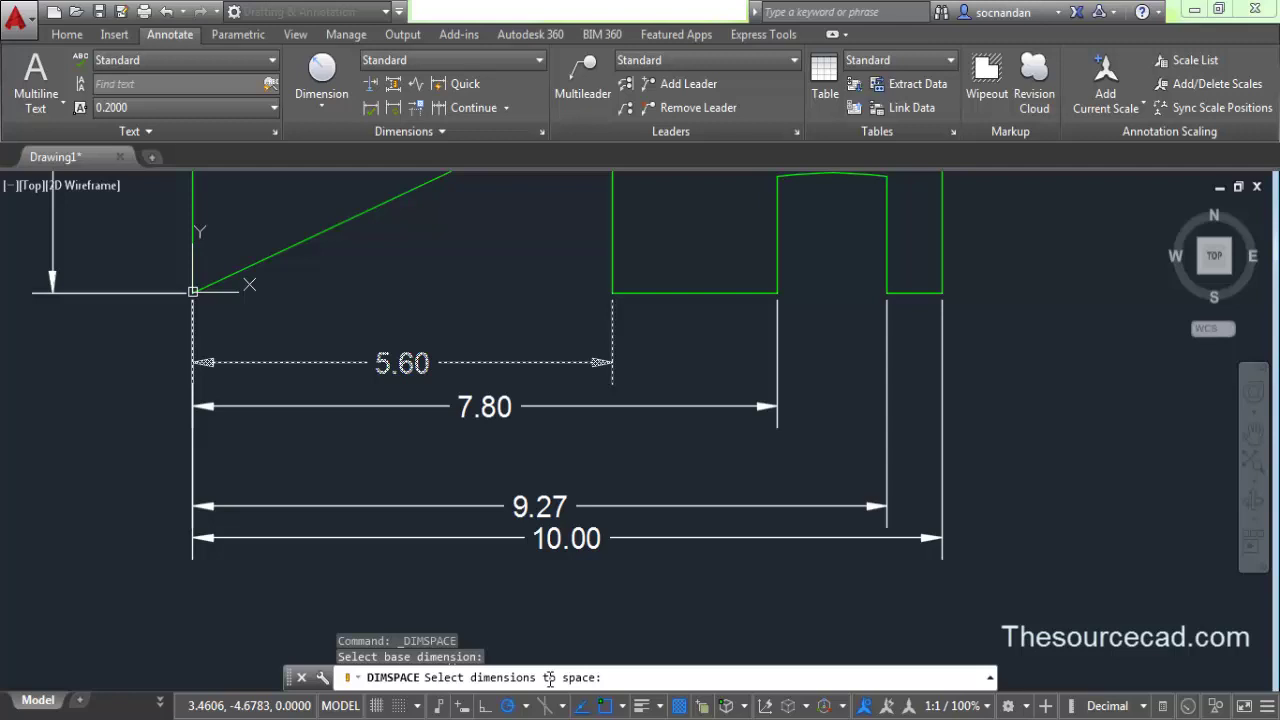
pyautogui.click(404, 406)
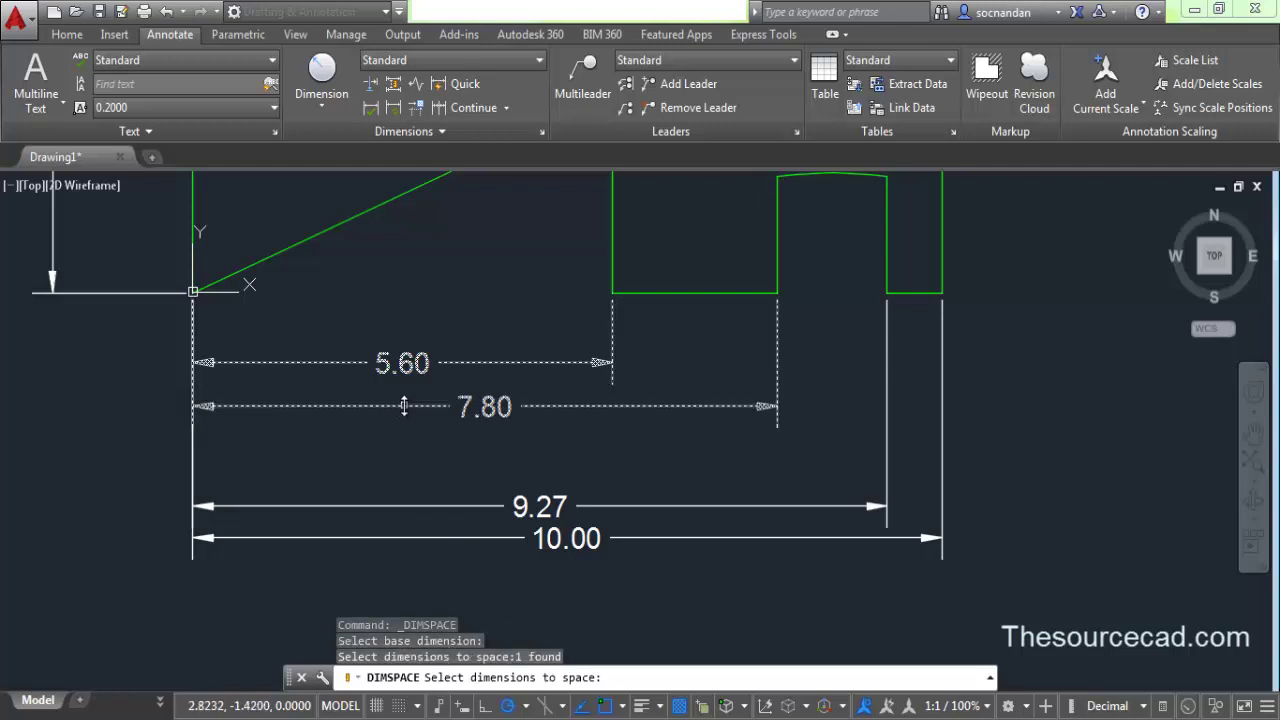
pyautogui.click(410, 506)
pyautogui.click(416, 538)
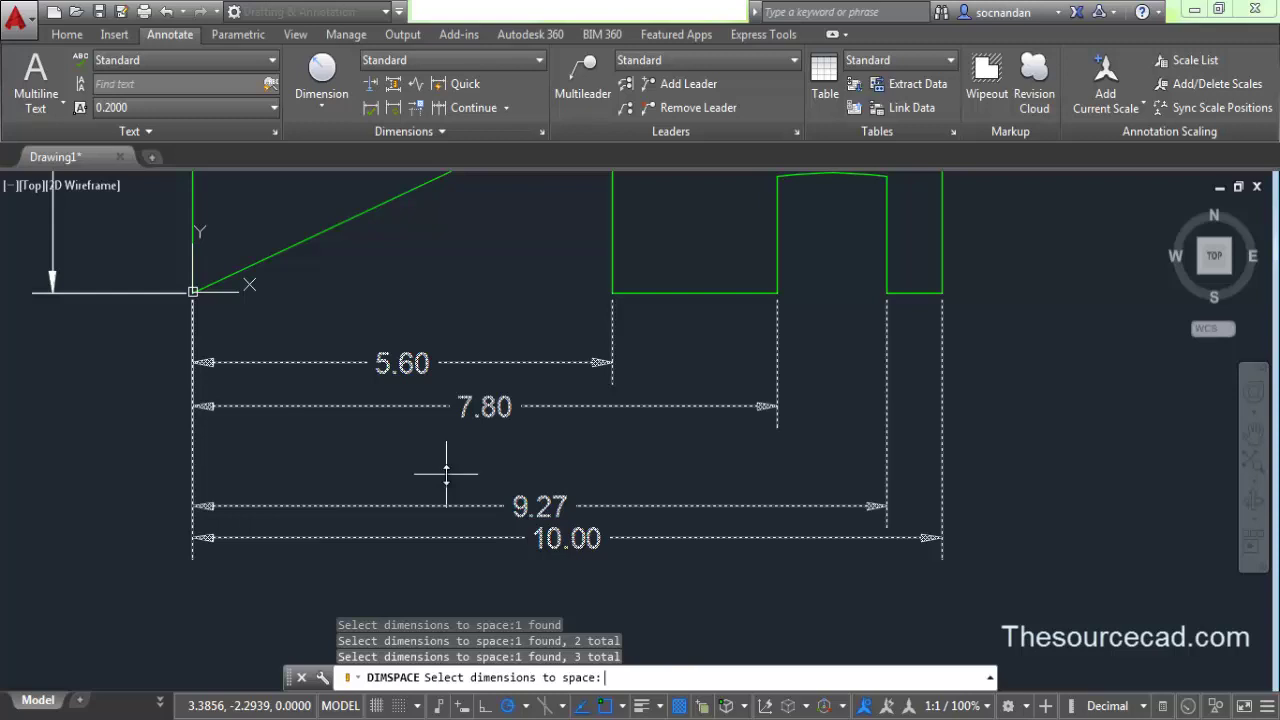
pyautogui.press('Return')
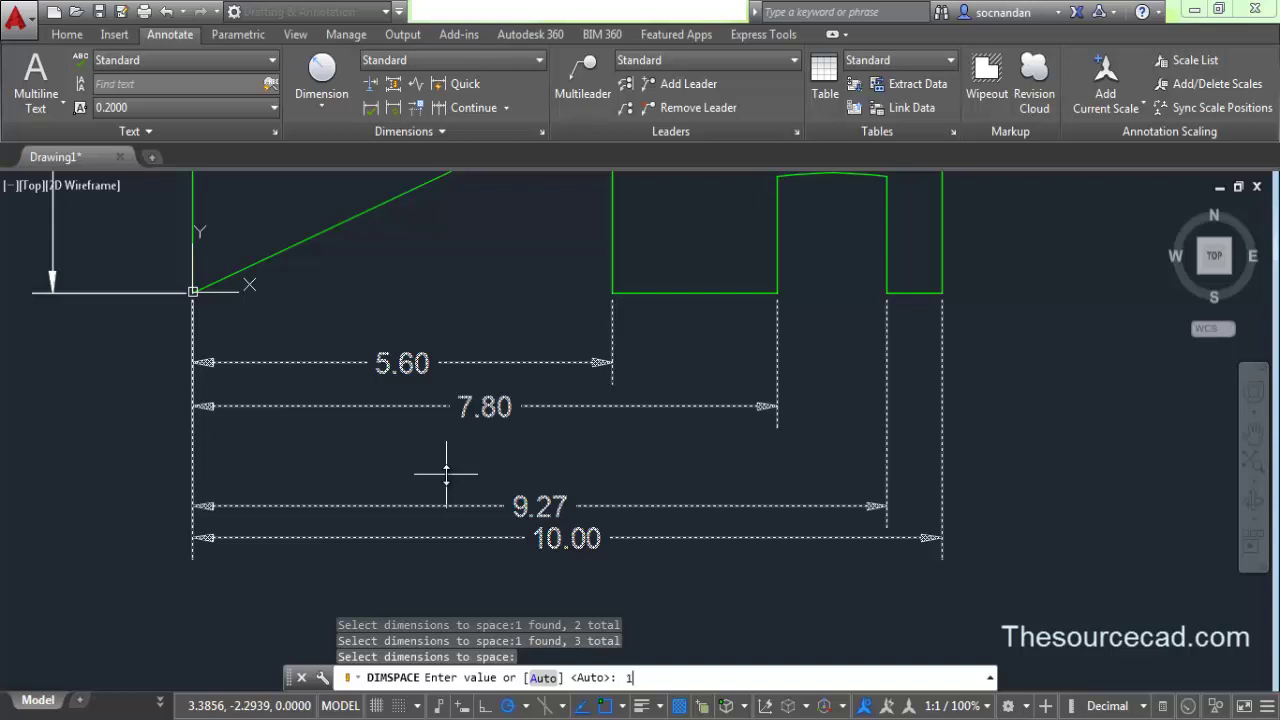
pyautogui.press('Return')
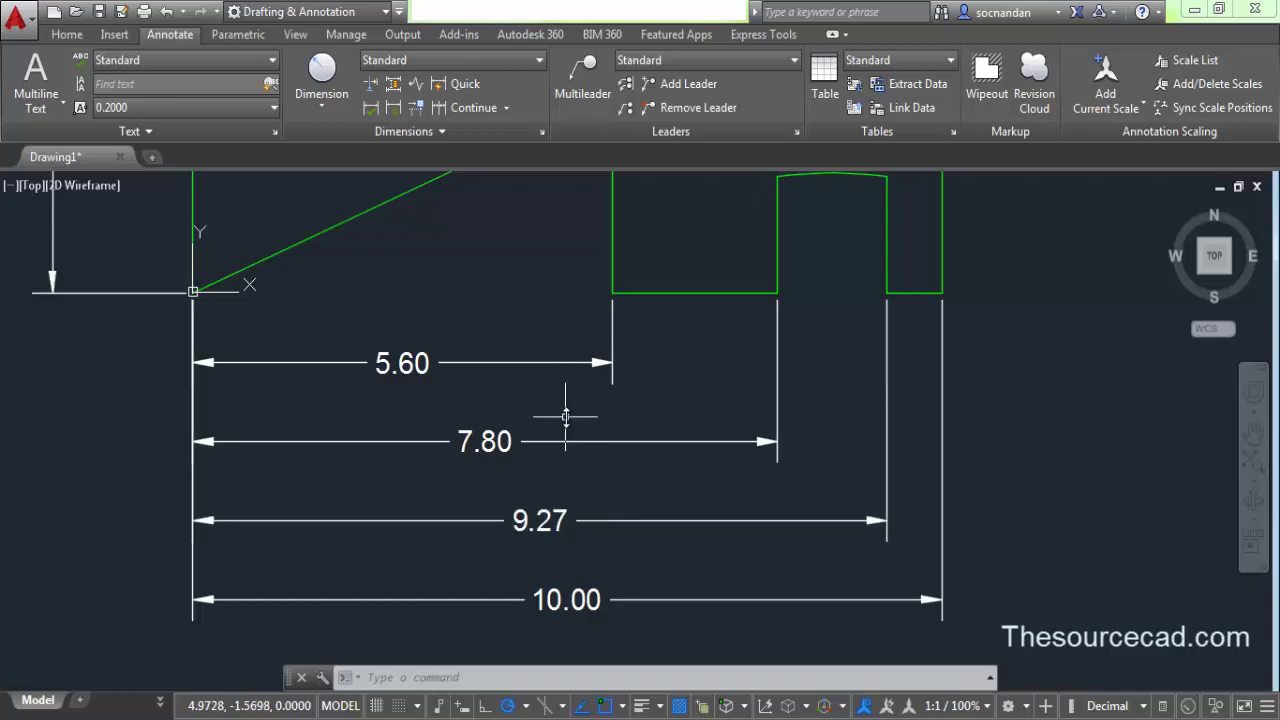
# Activate the Dimension Jog Line (DIMJOGLINE) tool in the Dimensions panel
pyautogui.scroll(-2, 567, 418)
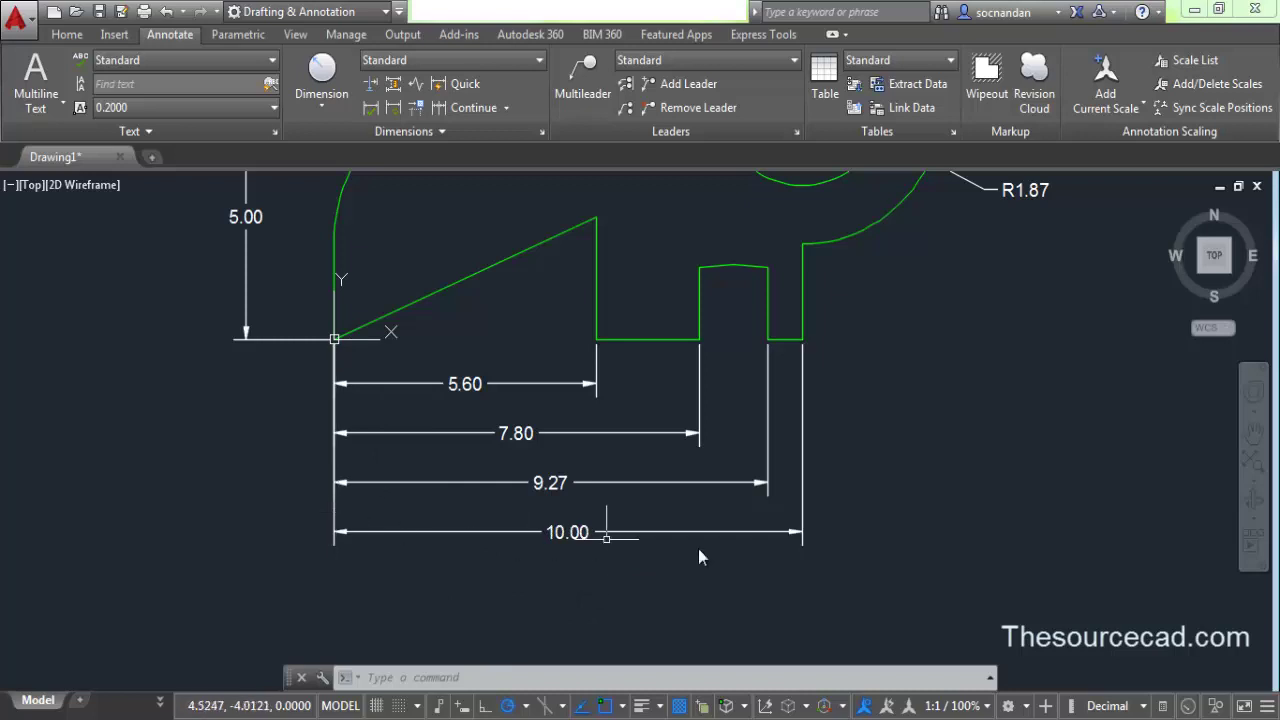
pyautogui.click(333, 339)
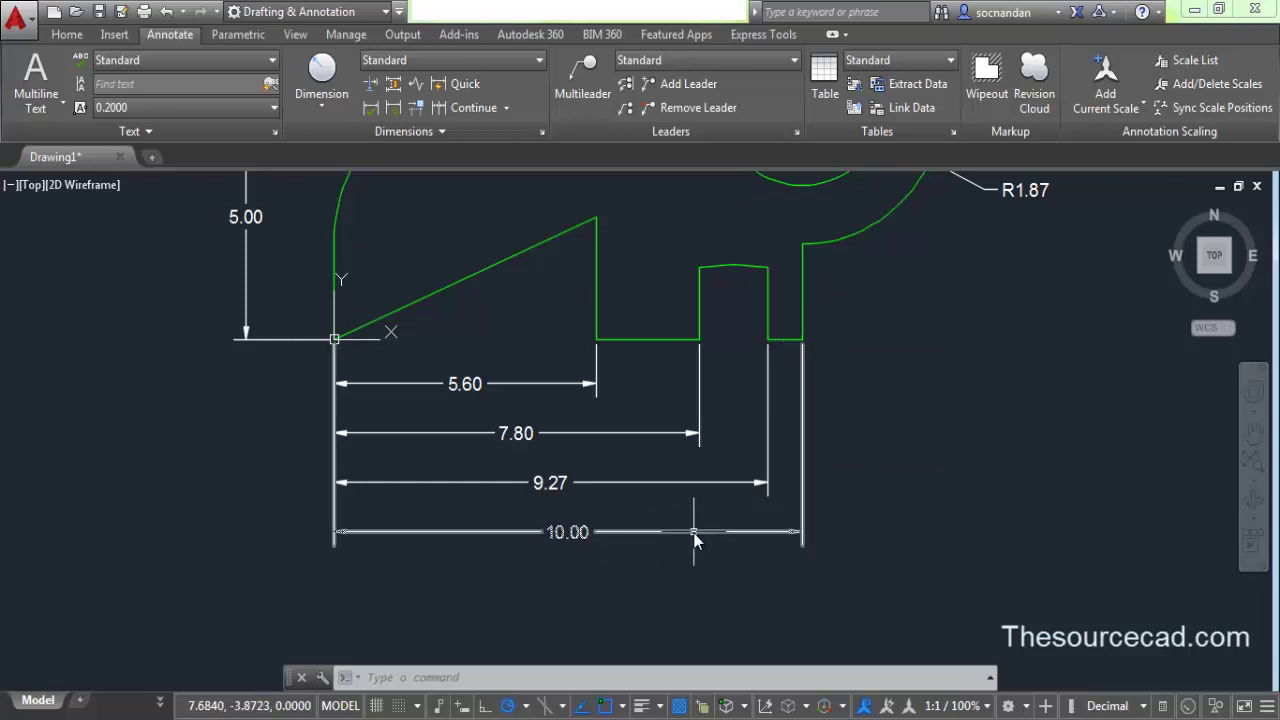
# Add a zigzag jog to the 10.00 overall dimension line
pyautogui.click(416, 84)
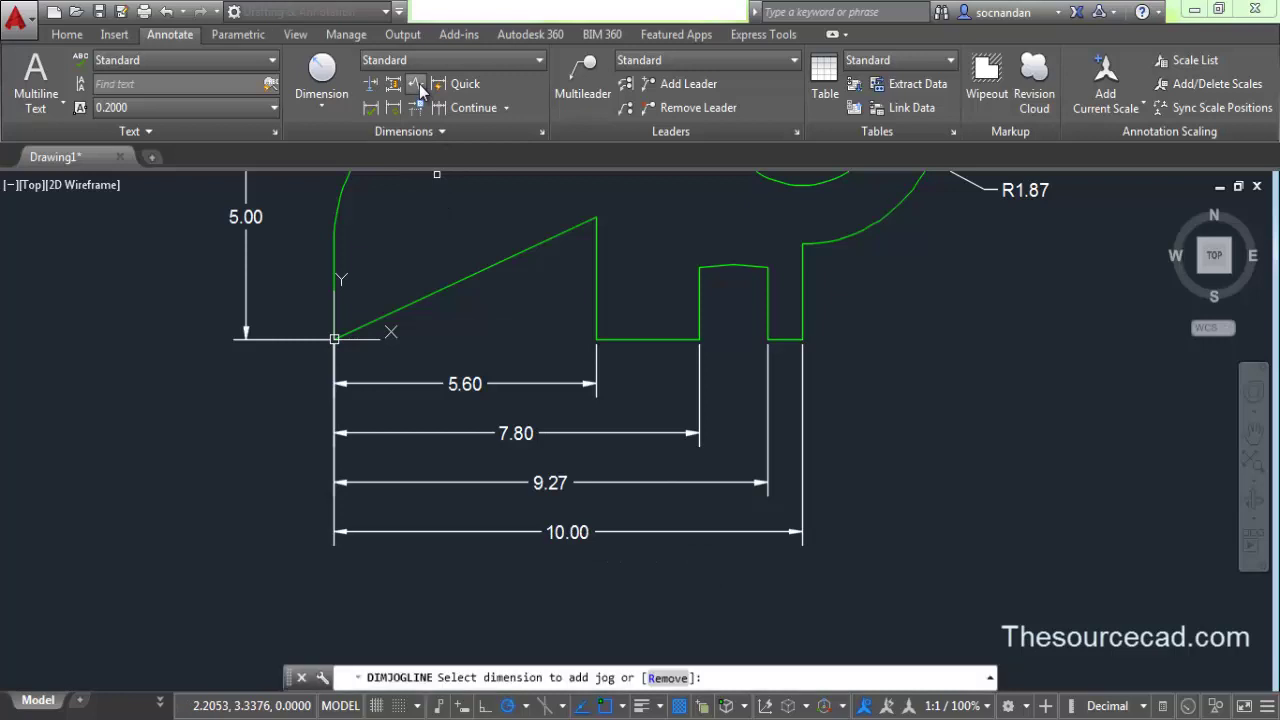
pyautogui.click(651, 532)
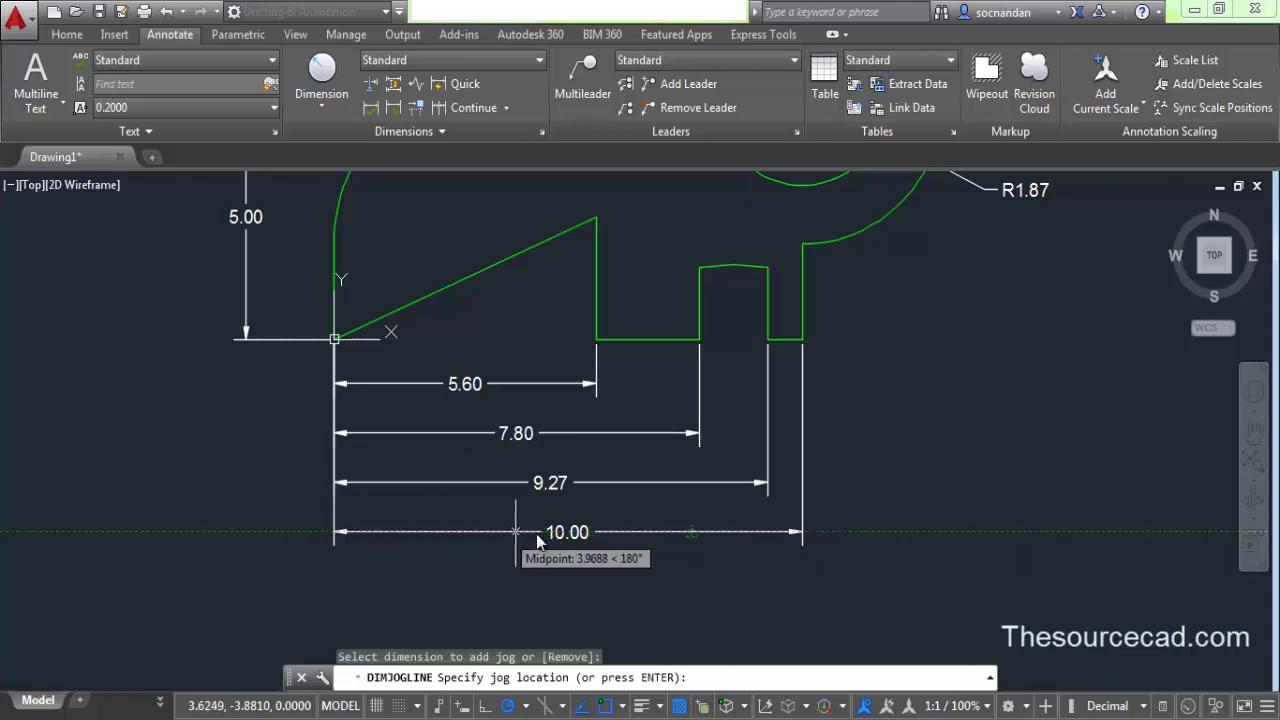
pyautogui.click(656, 530)
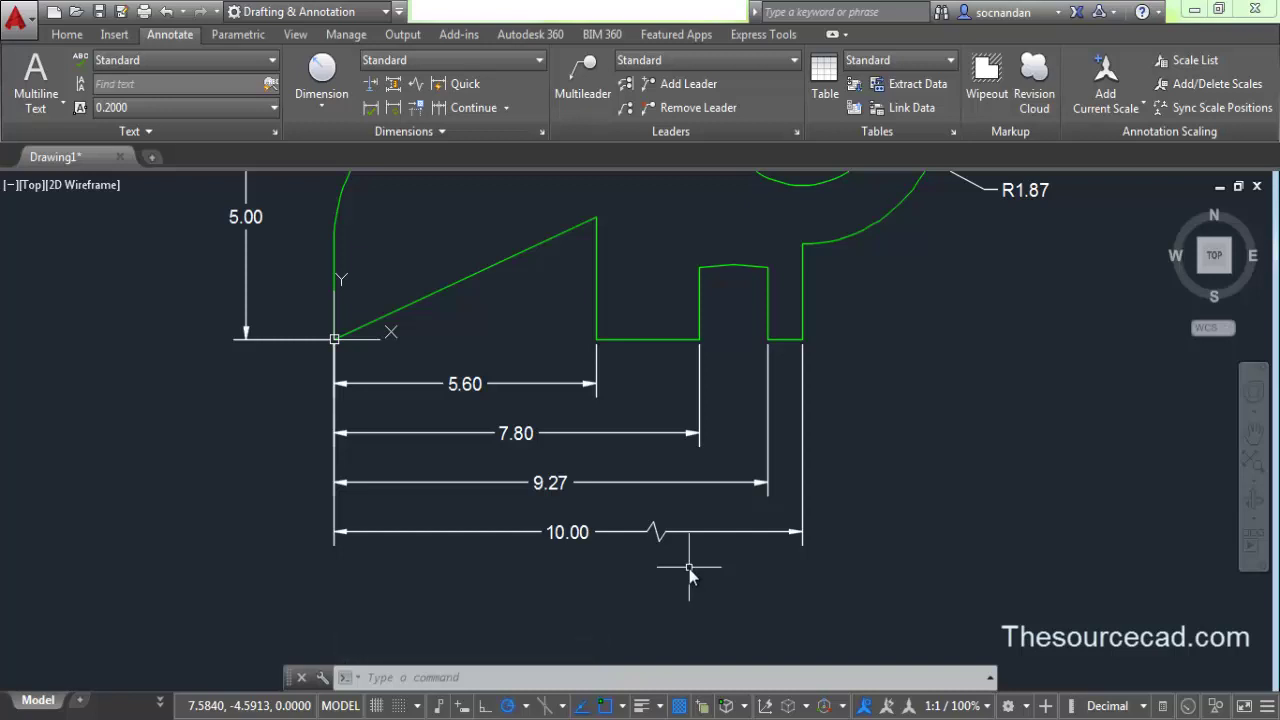
pyautogui.moveTo(651, 346); pyautogui.dragTo(597, 548, button='middle')
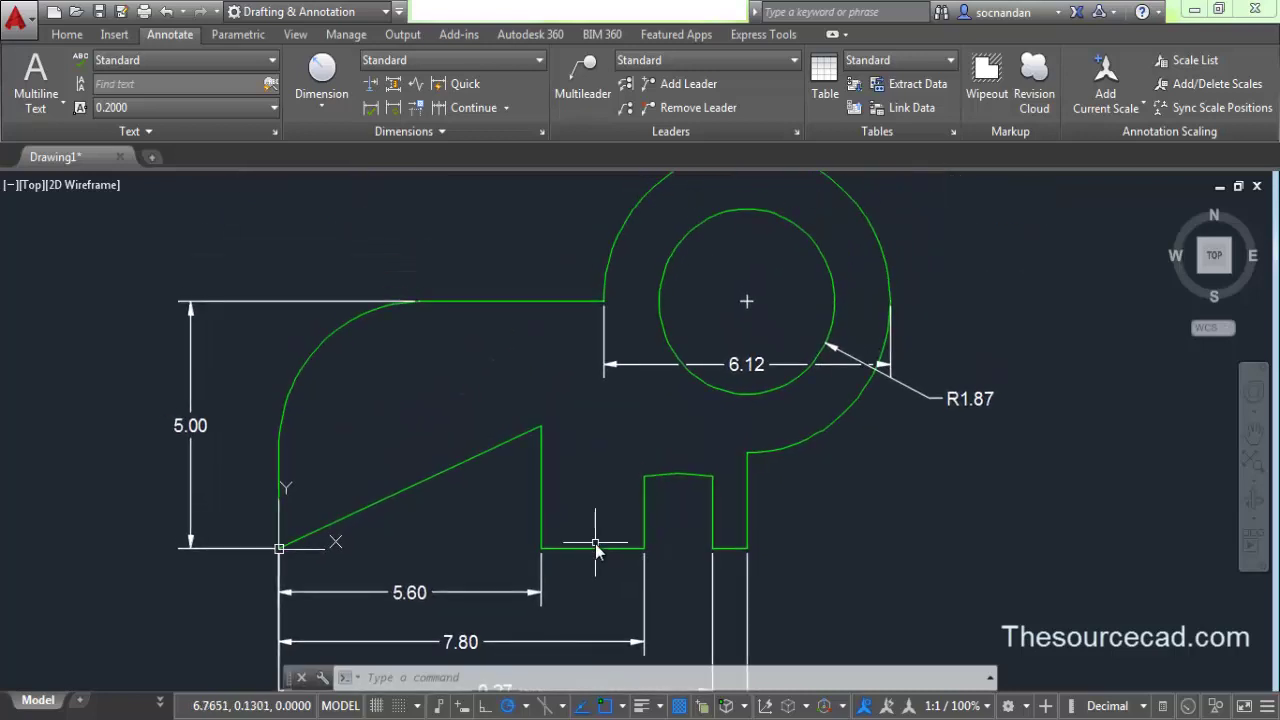
# Use QDIM to add an R3.06 radius dimension on the outer arc of the key's round head
pyautogui.click(447, 86)
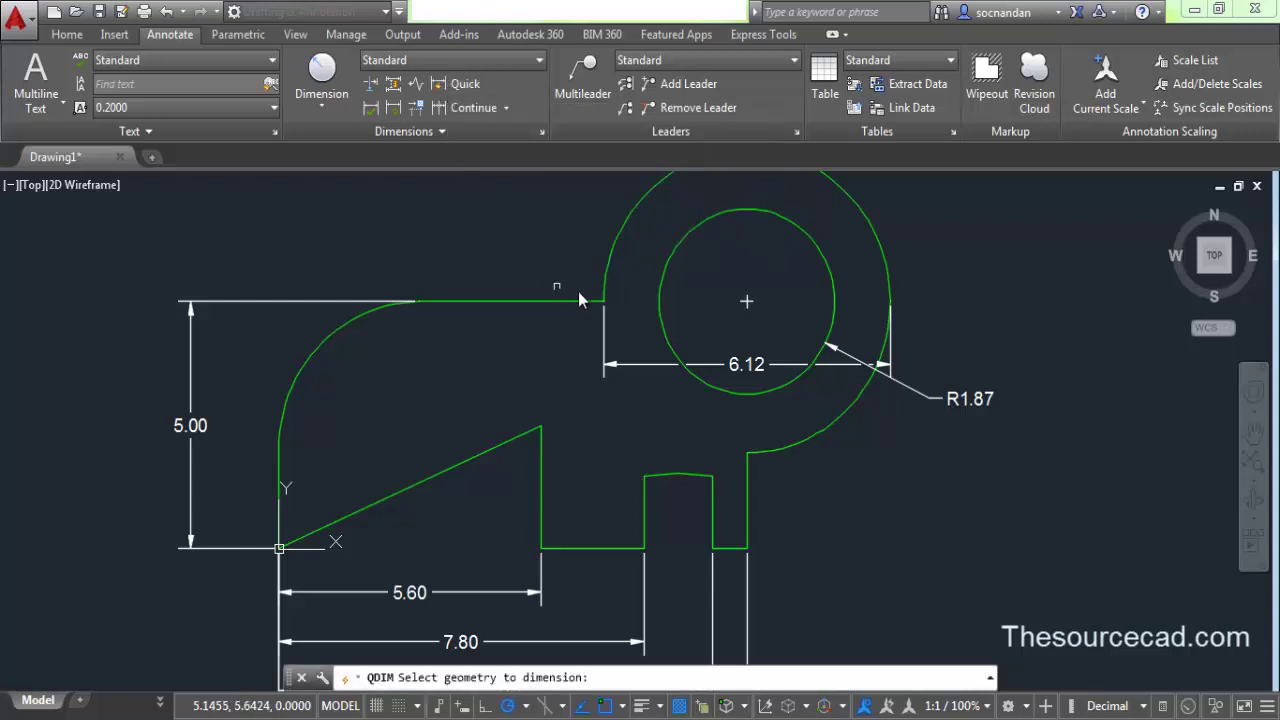
pyautogui.moveTo(572, 233); pyautogui.dragTo(538, 330, button='middle')
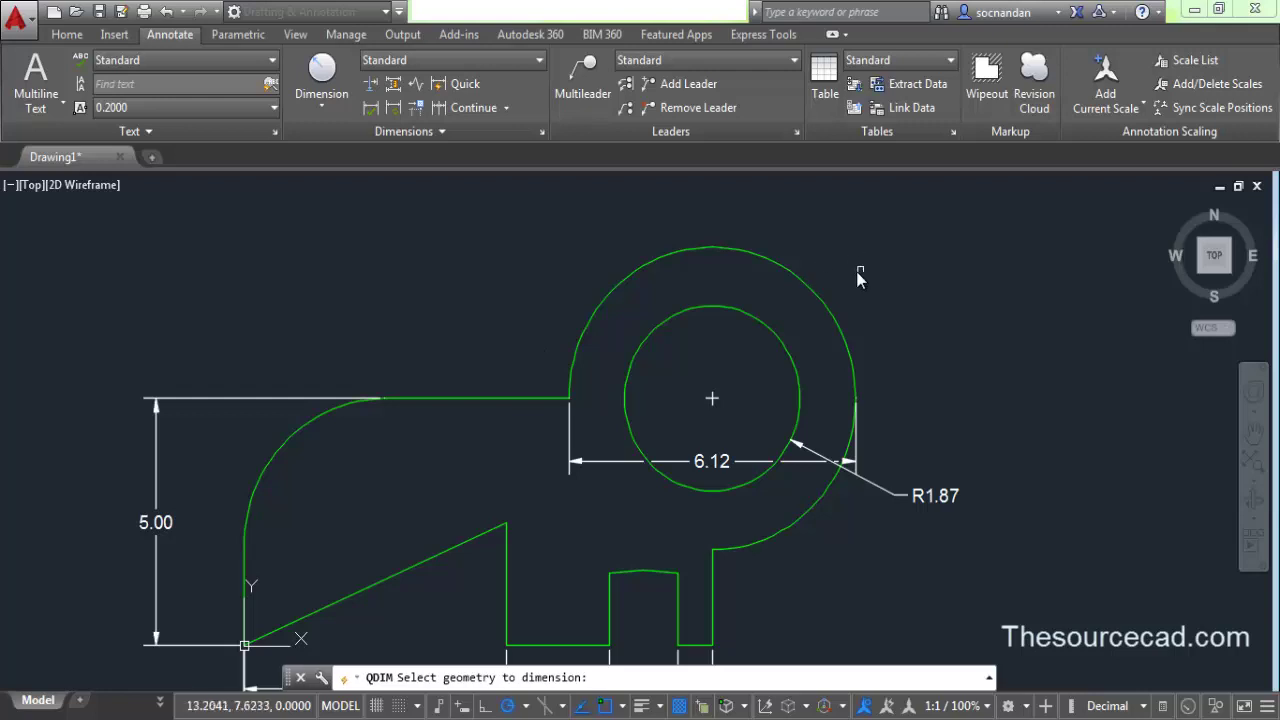
pyautogui.click(788, 270)
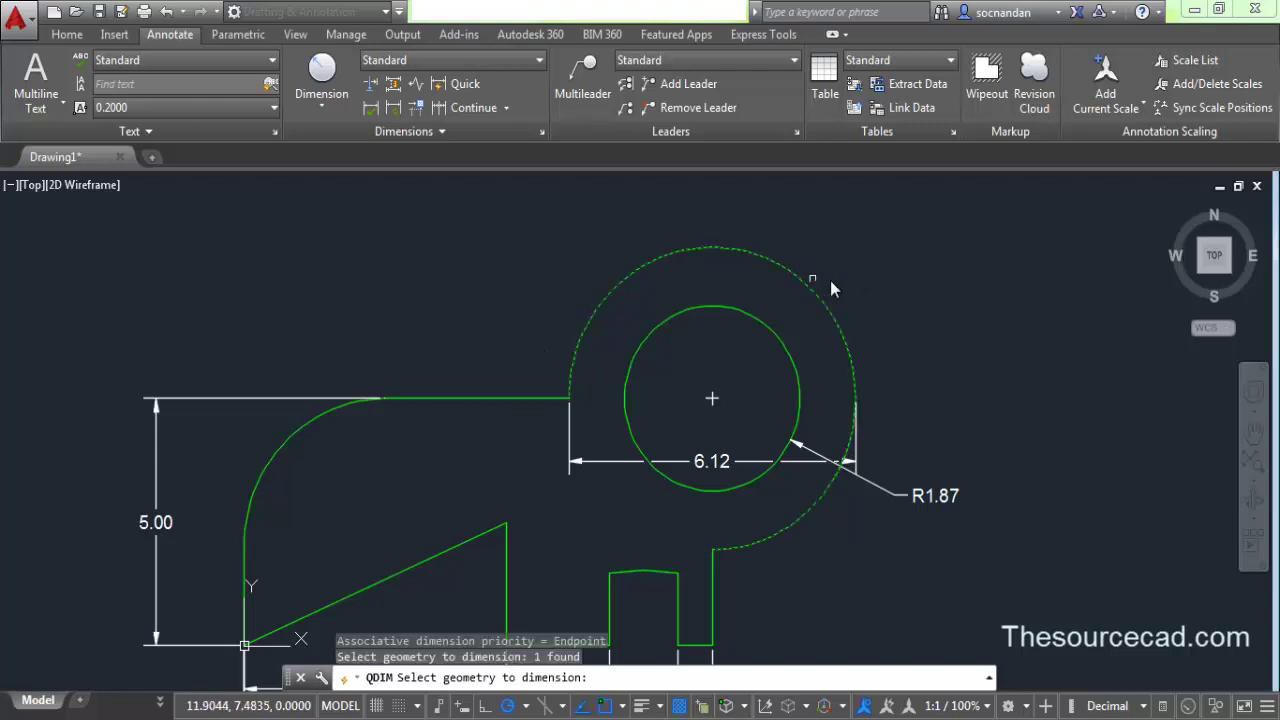
pyautogui.press('Return')
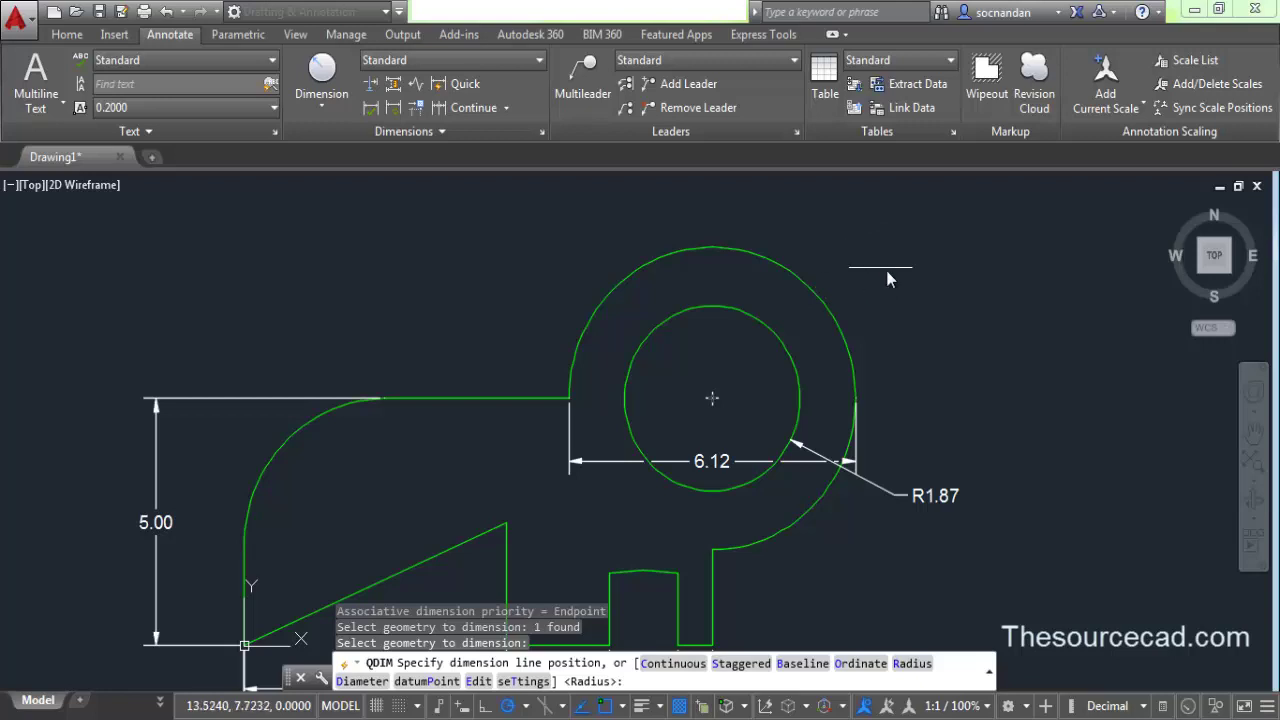
pyautogui.click(855, 266)
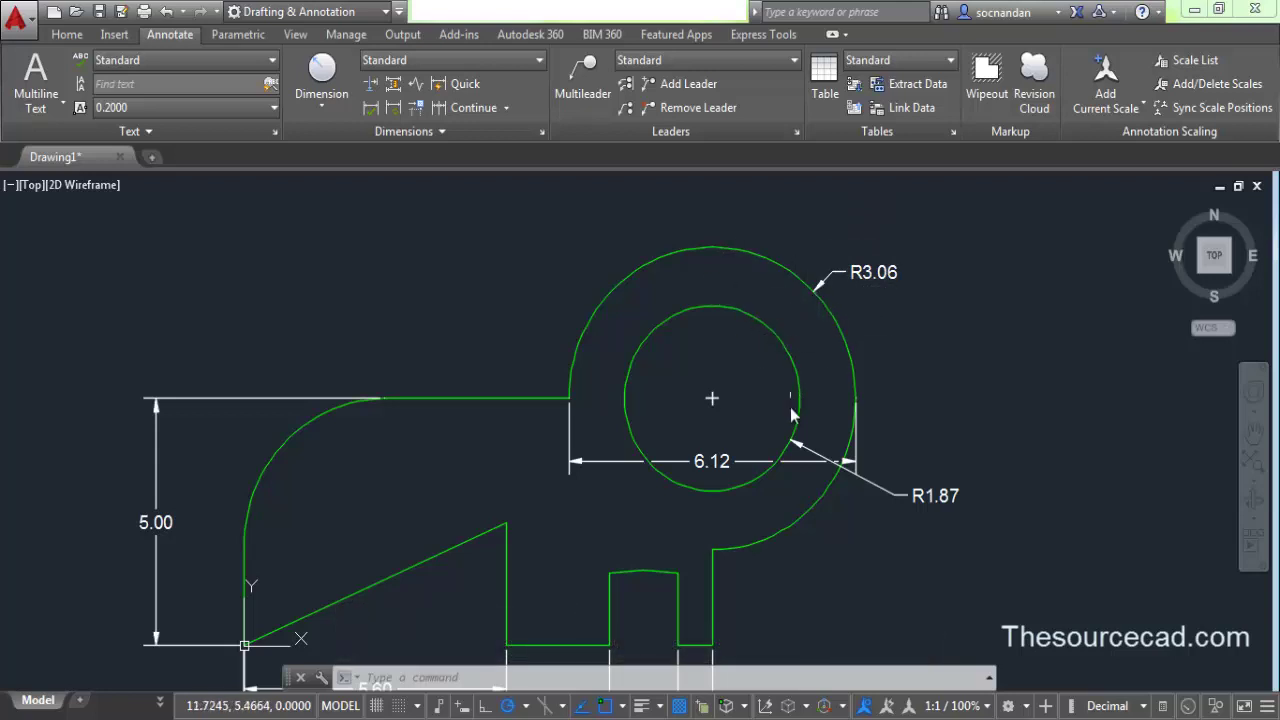
pyautogui.moveTo(783, 401); pyautogui.dragTo(771, 274, button='middle')
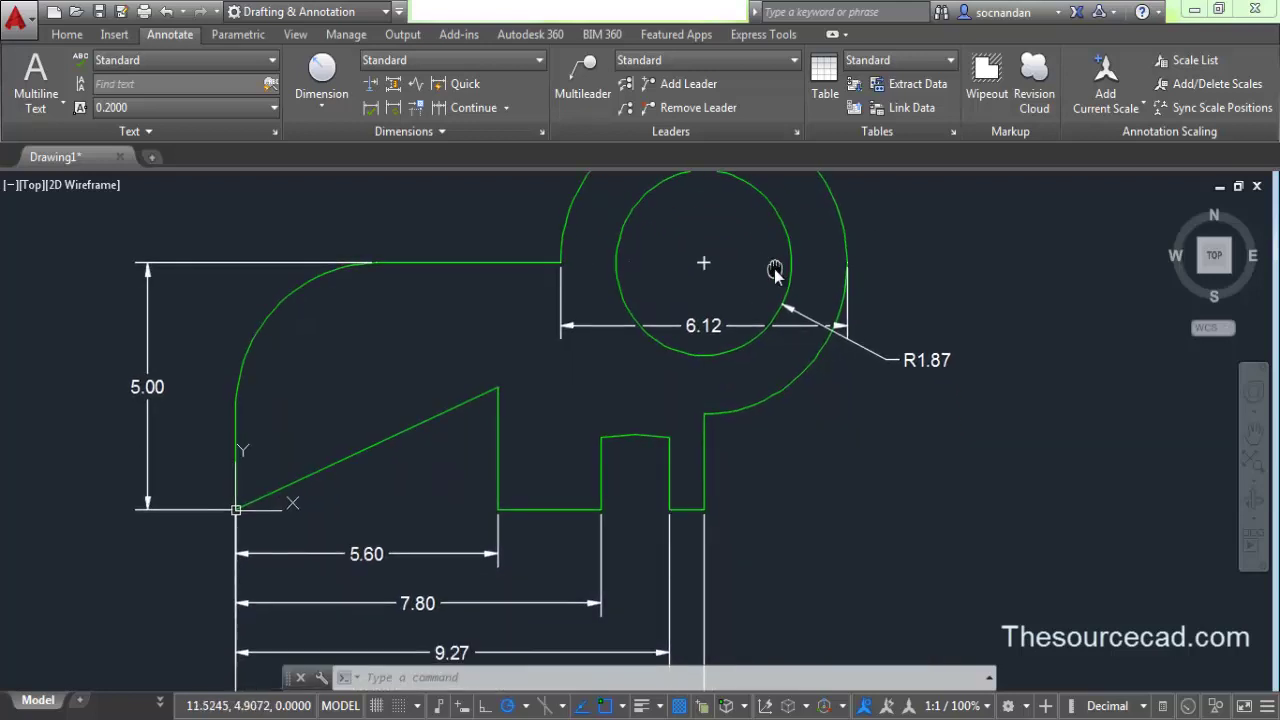
# Quick-dimension the sloped edge, placing a 5.60 horizontal dimension above it
pyautogui.click(463, 85)
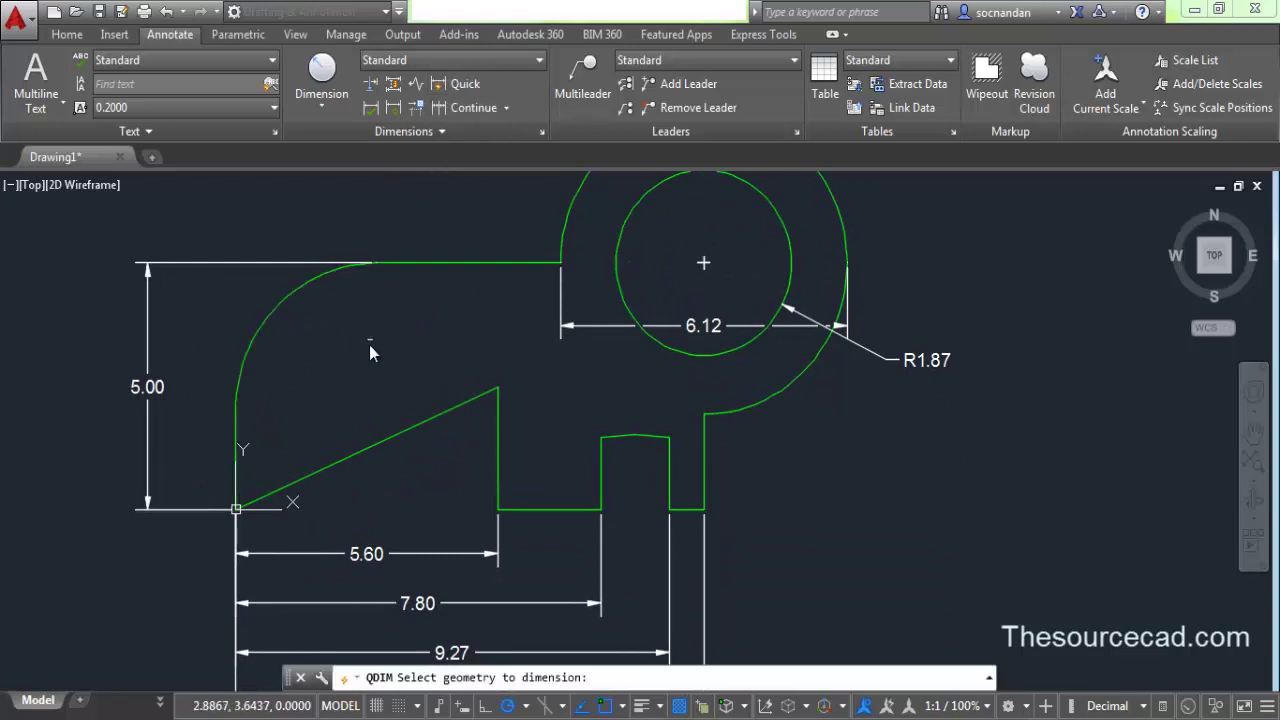
pyautogui.click(385, 442)
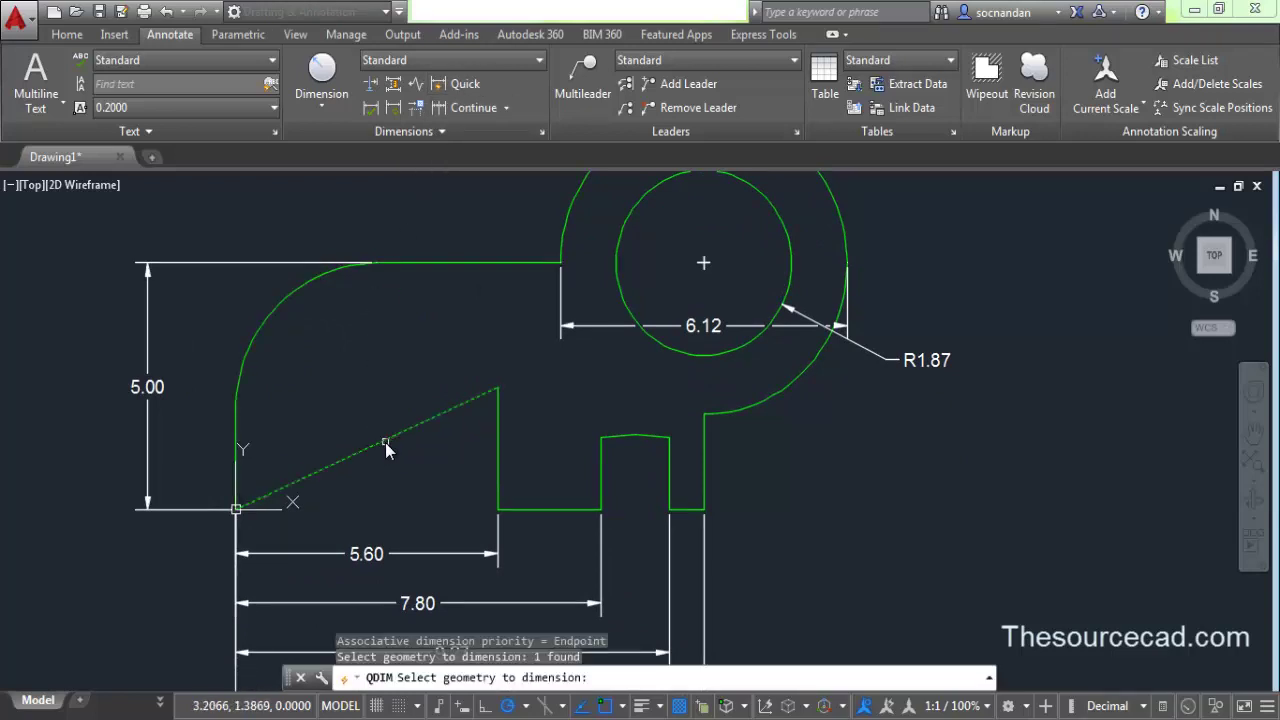
pyautogui.press('Return')
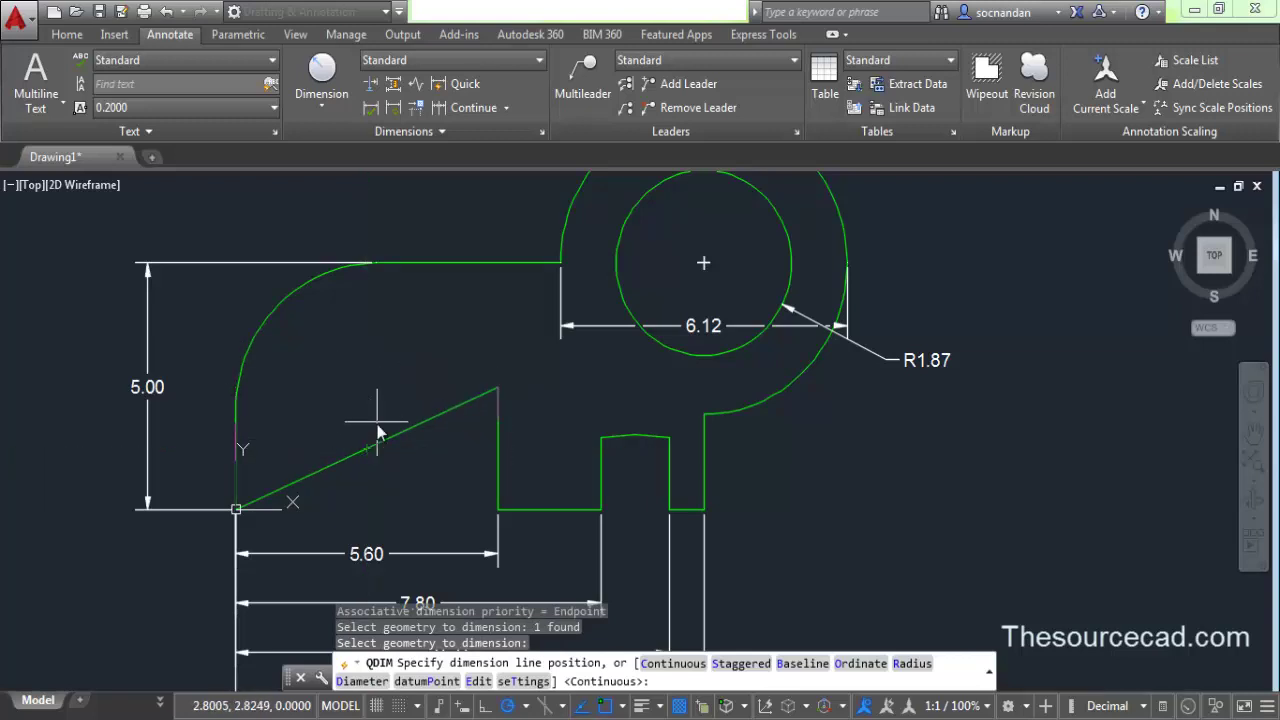
pyautogui.moveTo(385, 451); pyautogui.dragTo(530, 393, button='middle')
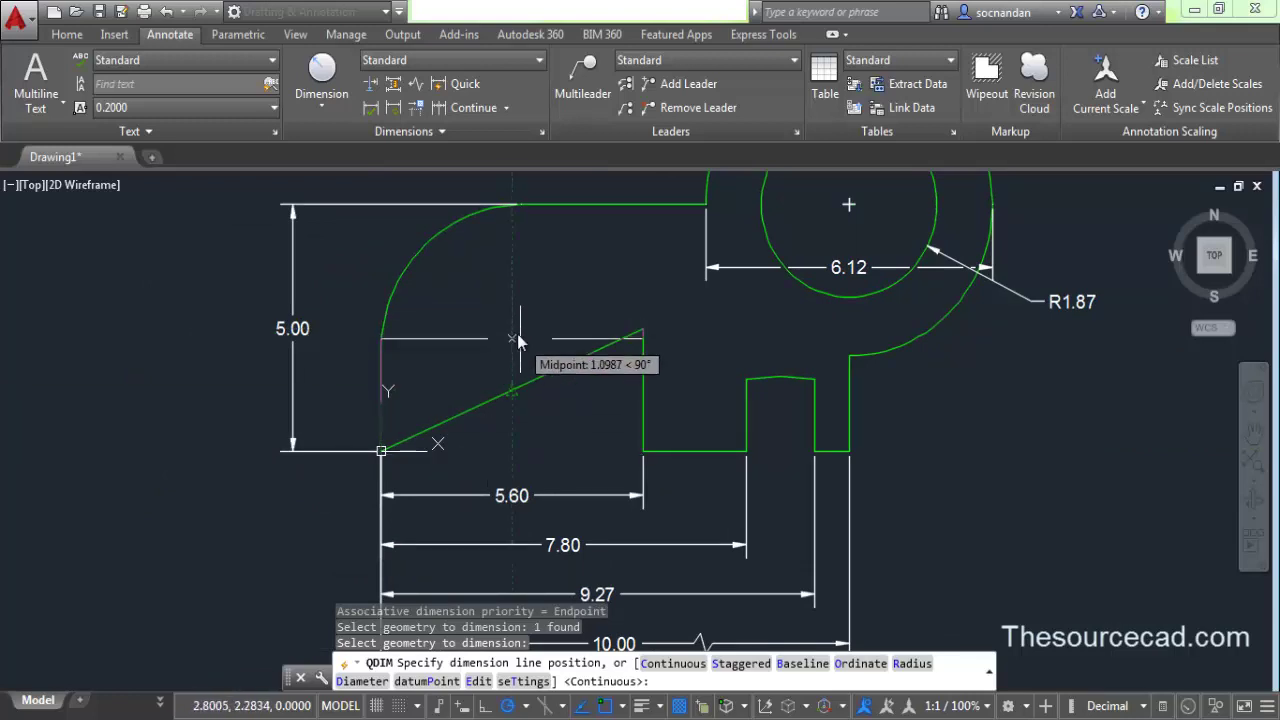
pyautogui.moveTo(516, 327); pyautogui.dragTo(475, 361, button='middle')
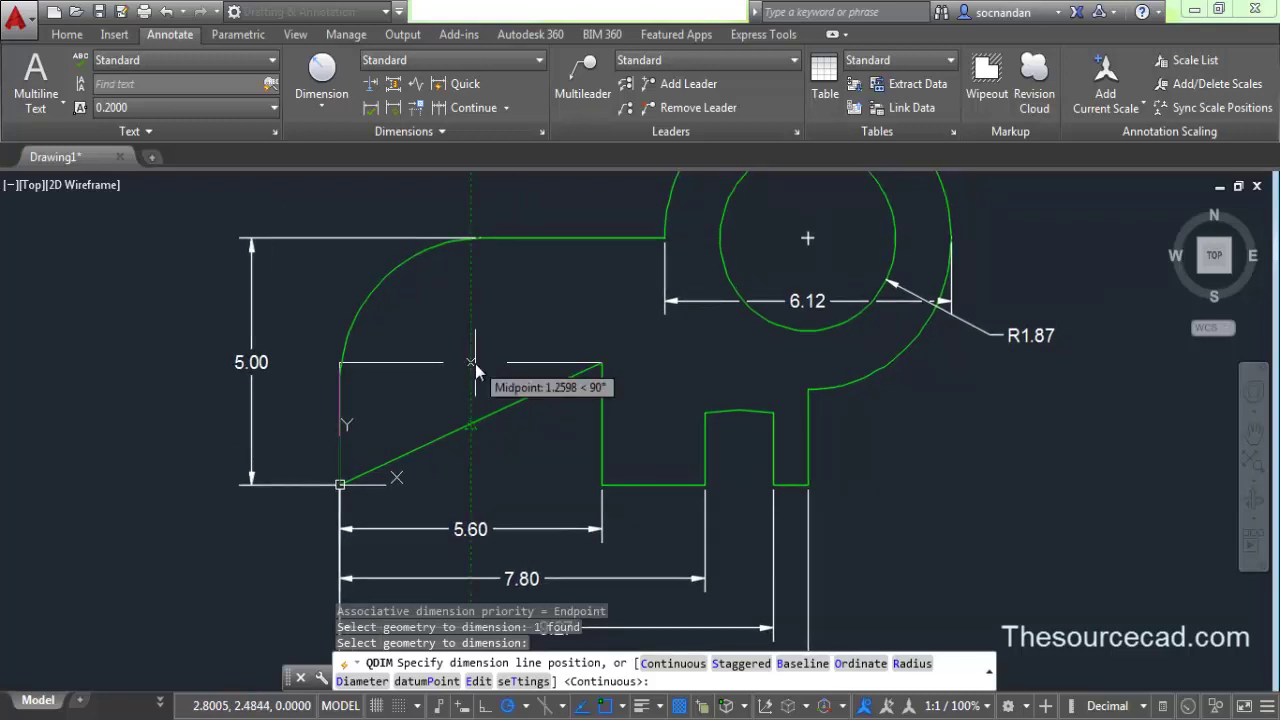
pyautogui.click(488, 339)
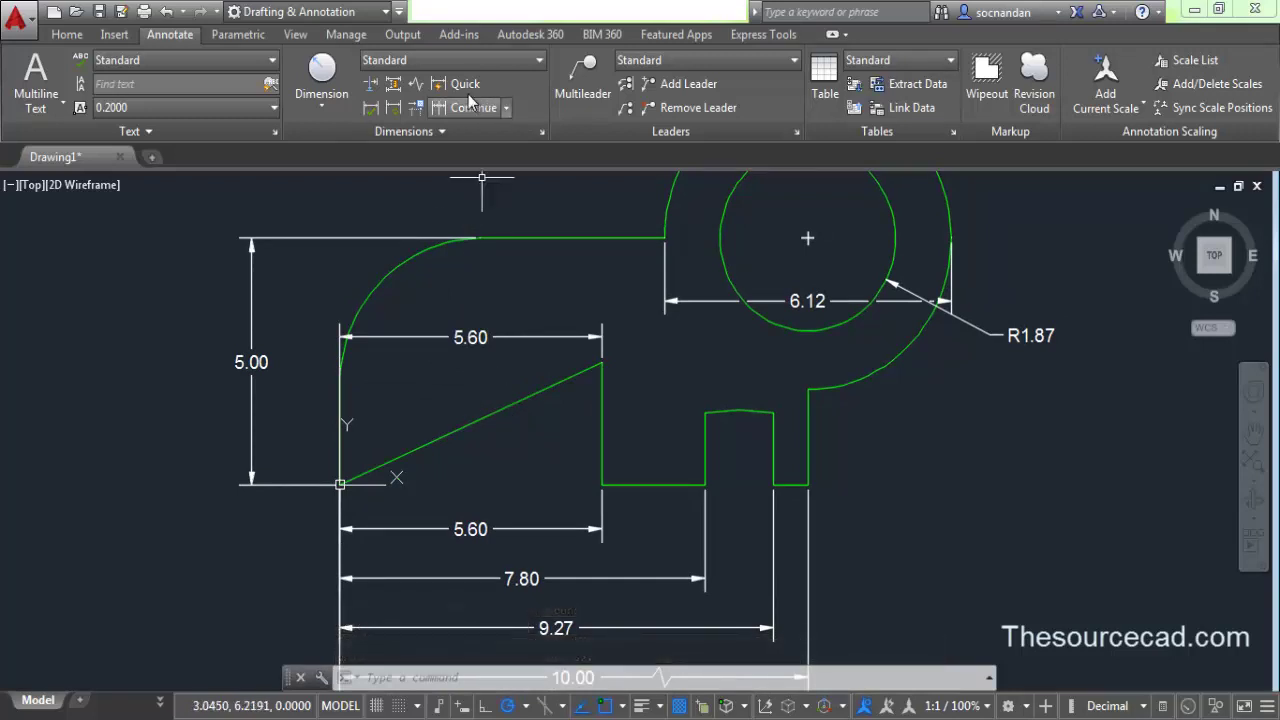
# Erase the extra 5.60 dimension sitting above the sloped edge
pyautogui.click(468, 355)
pyautogui.click(472, 318)
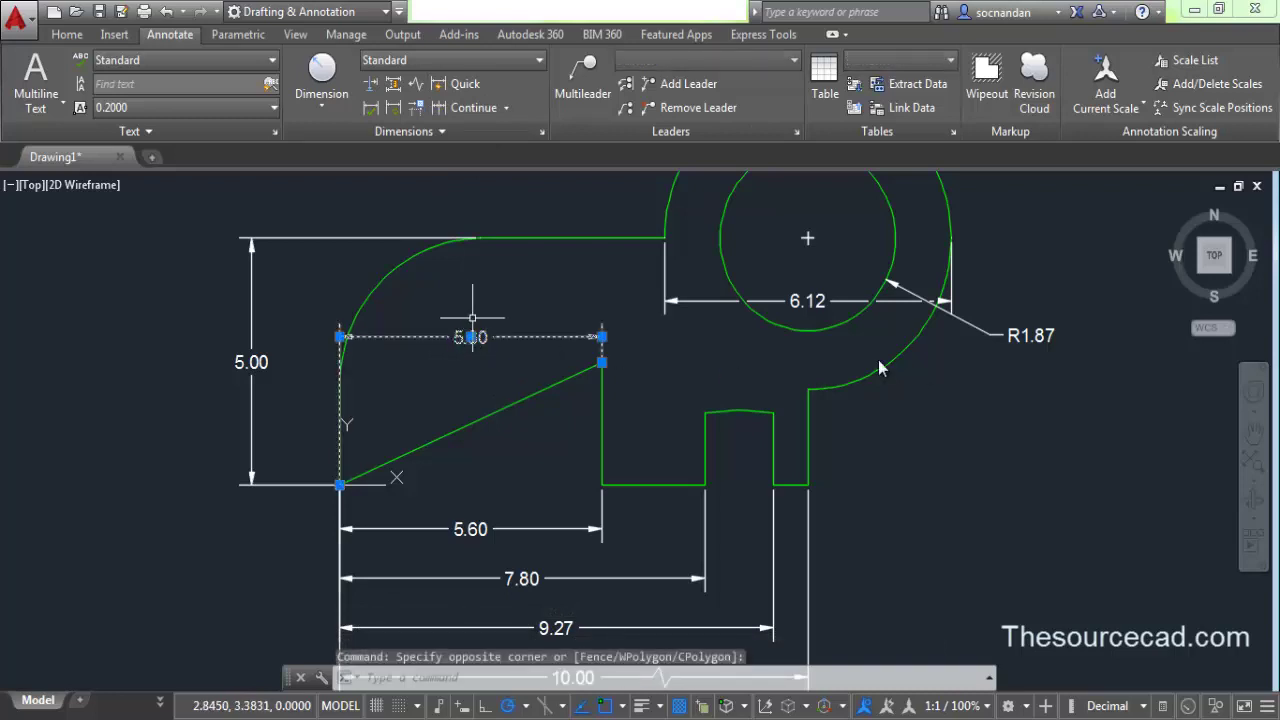
pyautogui.rightClick(482, 337)
pyautogui.click(578, 362)
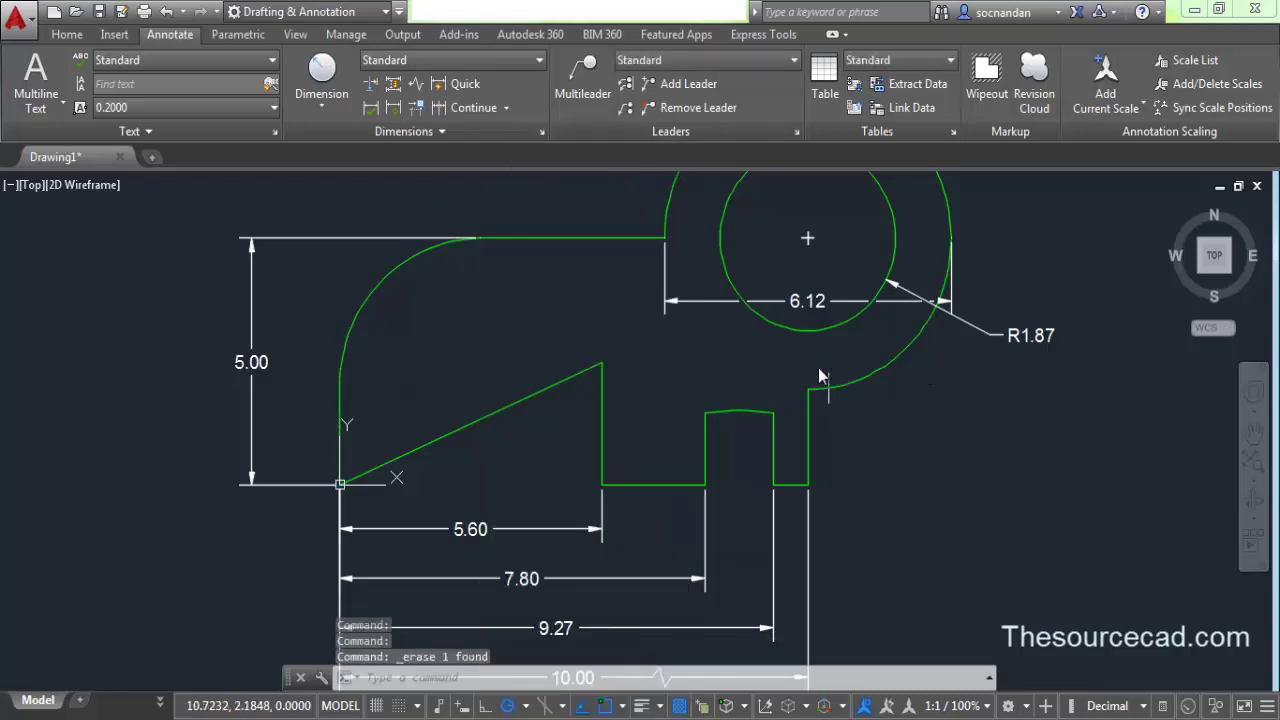
pyautogui.moveTo(778, 372); pyautogui.dragTo(712, 456, button='middle')
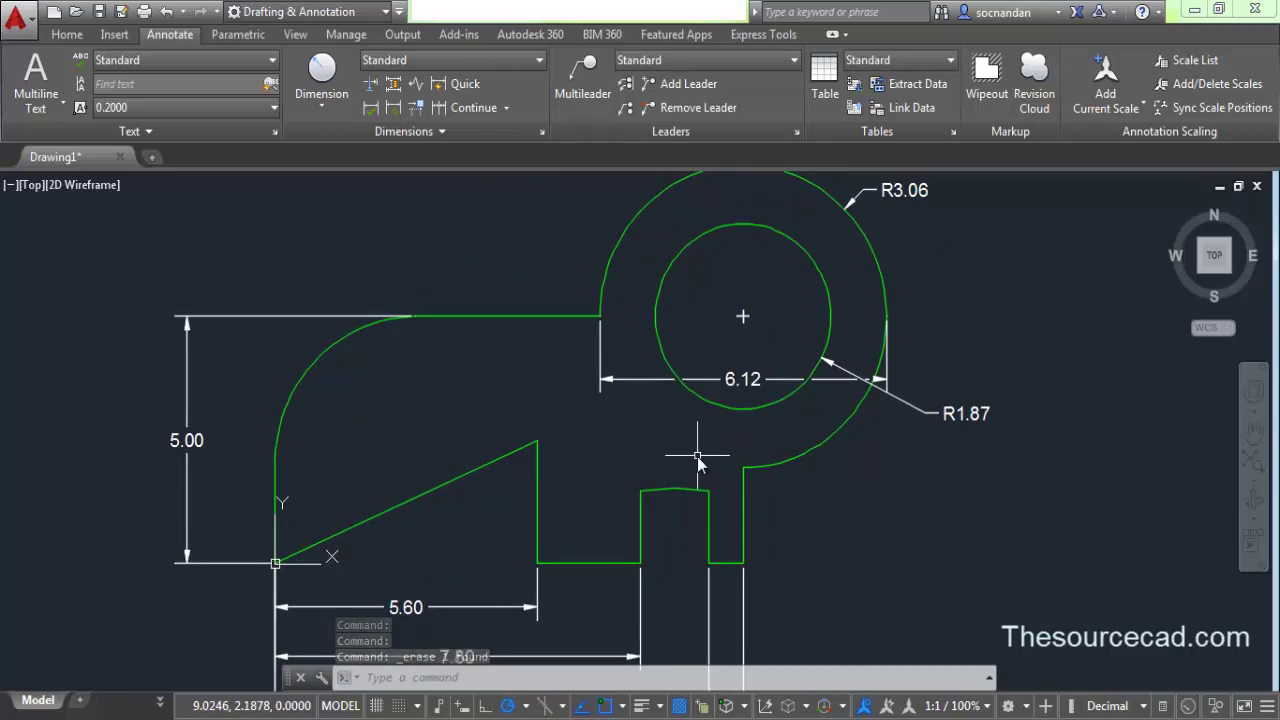
pyautogui.click(406, 130)
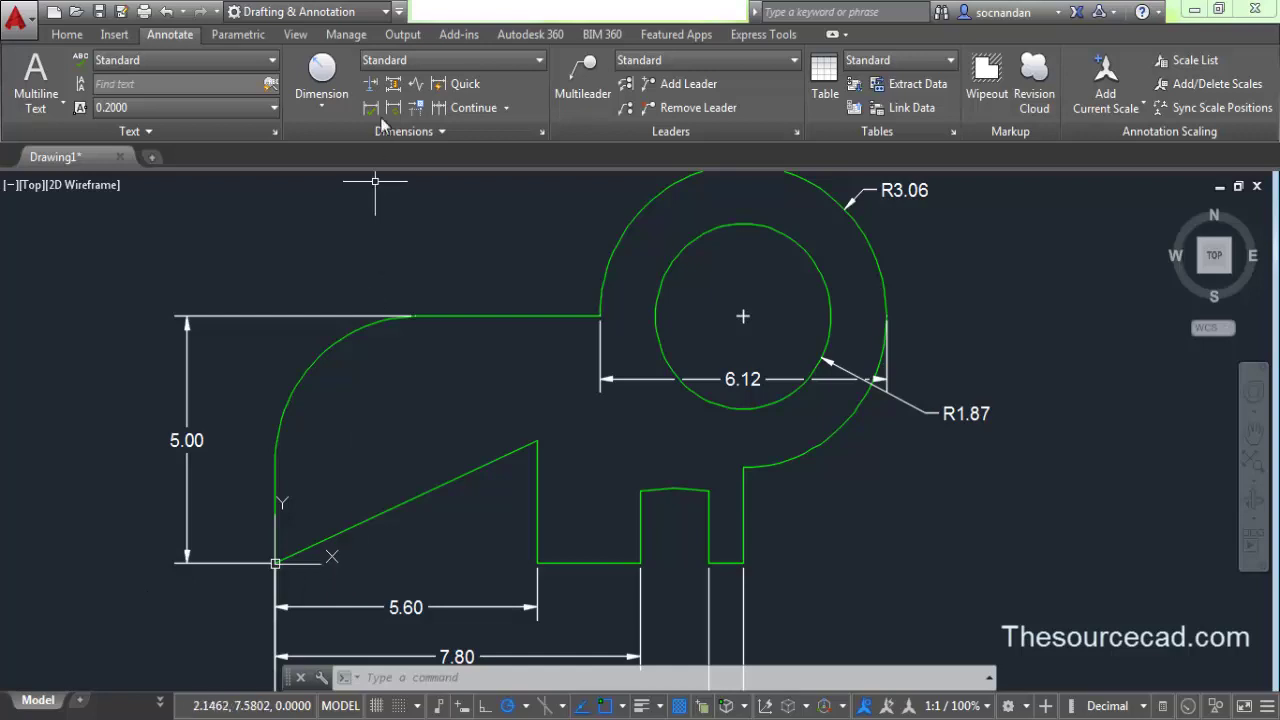
# Oblique the 5.00 vertical dimension's extension lines to a diagonal slant with DIMEDIT, then frame the whole profile
pyautogui.click(412, 130)
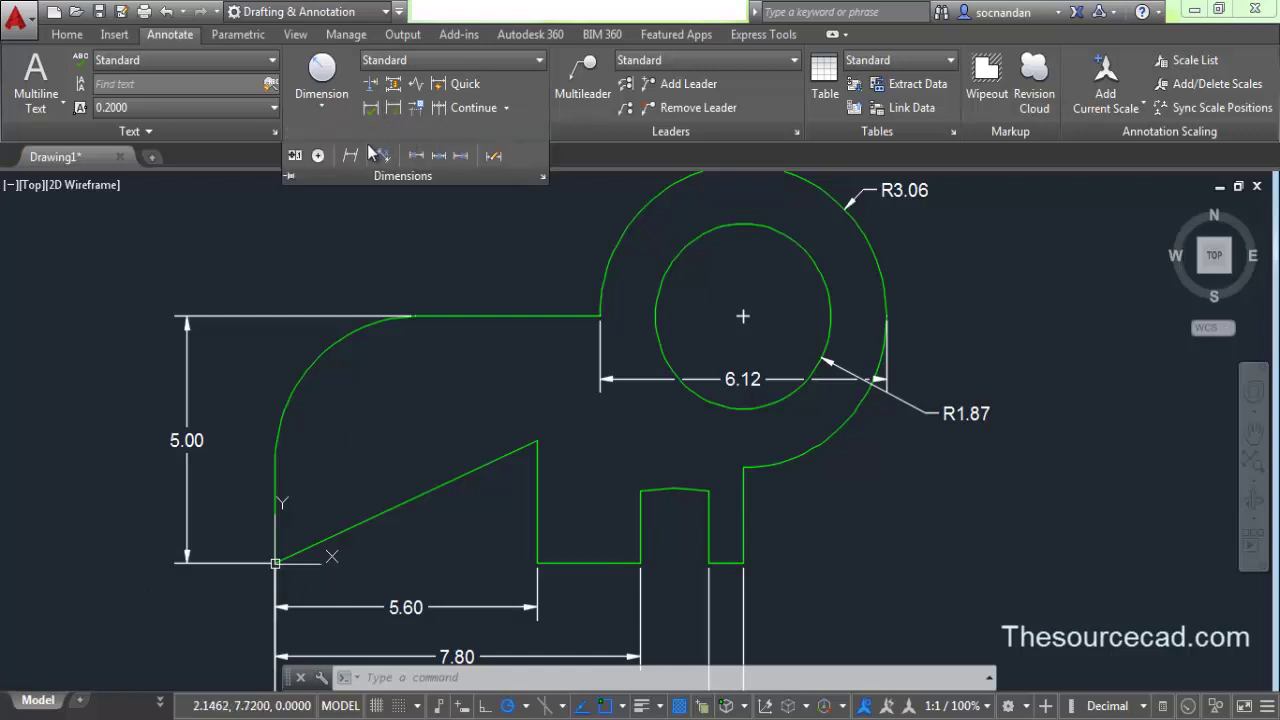
pyautogui.click(370, 150)
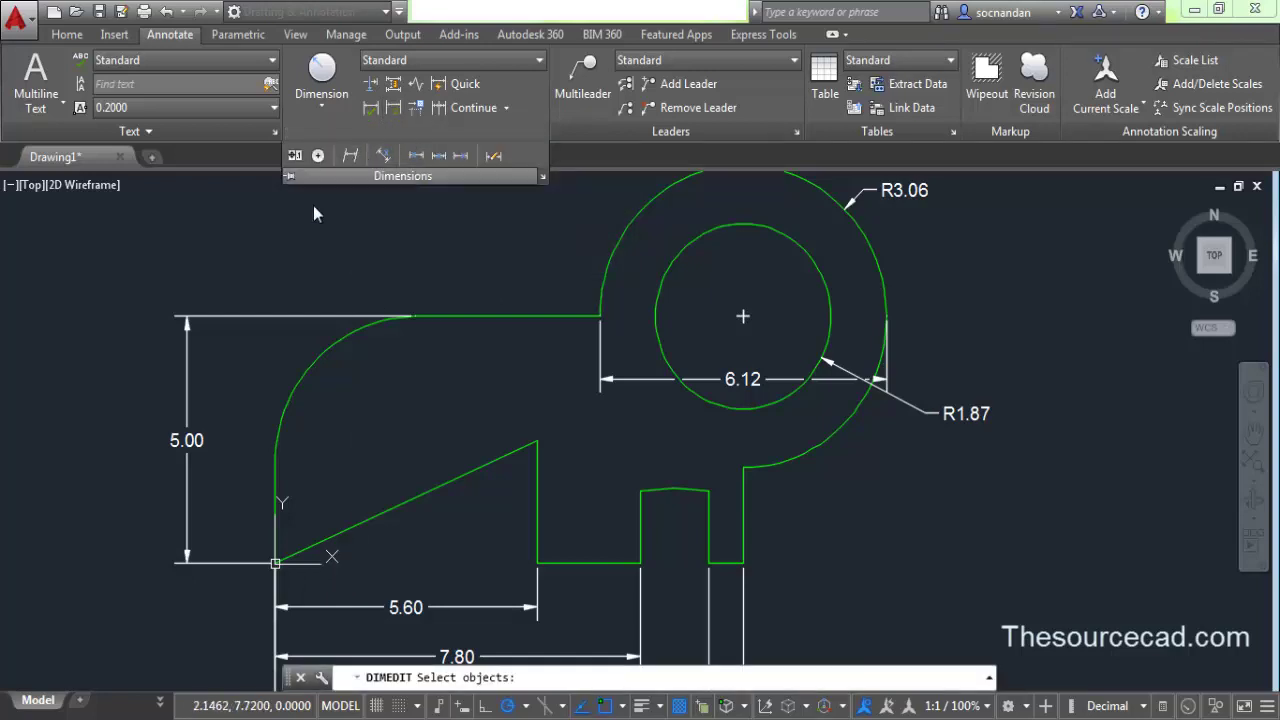
pyautogui.click(188, 368)
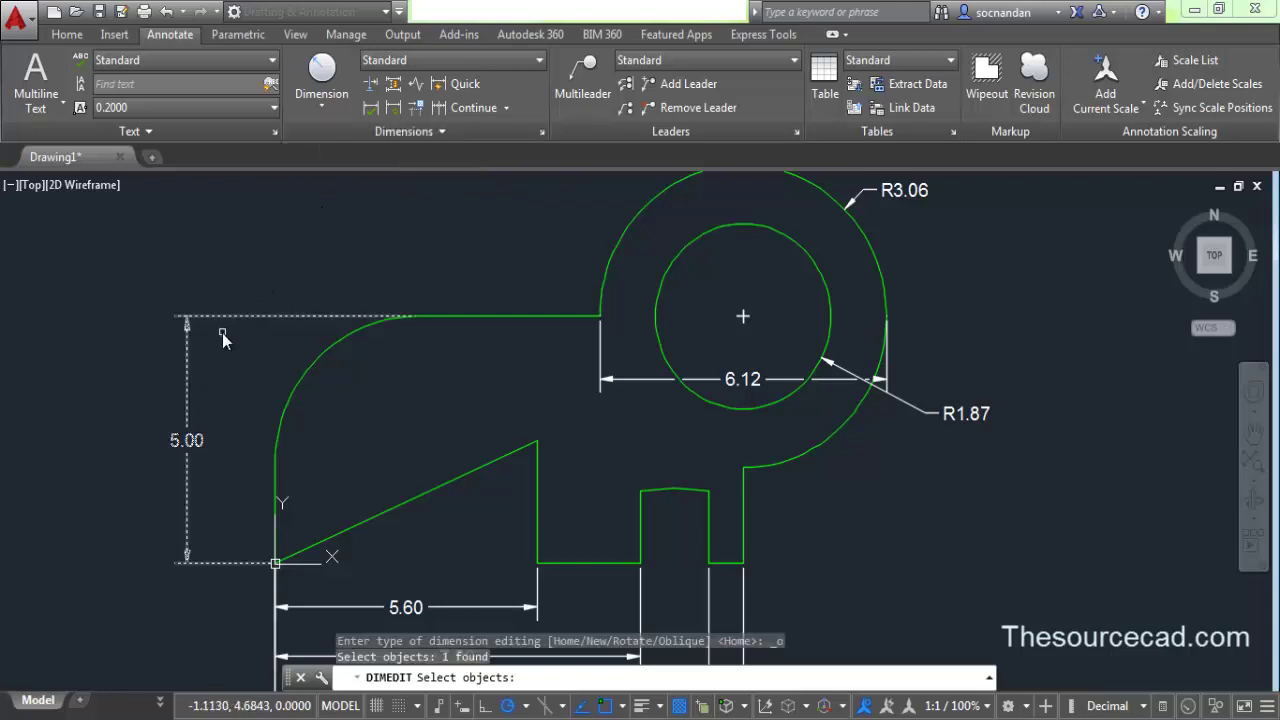
pyautogui.press('Return')
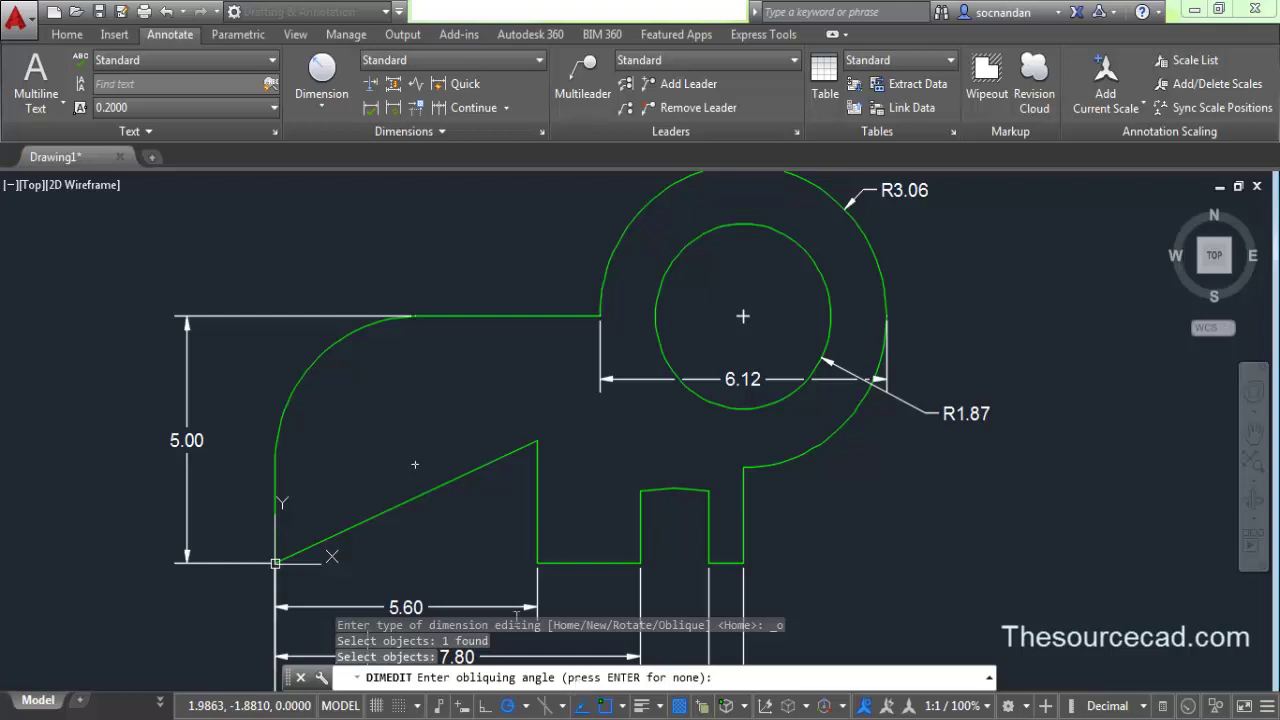
pyautogui.moveTo(514, 486)
pyautogui.mouseDown(button='middle')
pyautogui.moveTo(690, 400)
pyautogui.moveTo(575, 414)
pyautogui.mouseUp(button='middle')
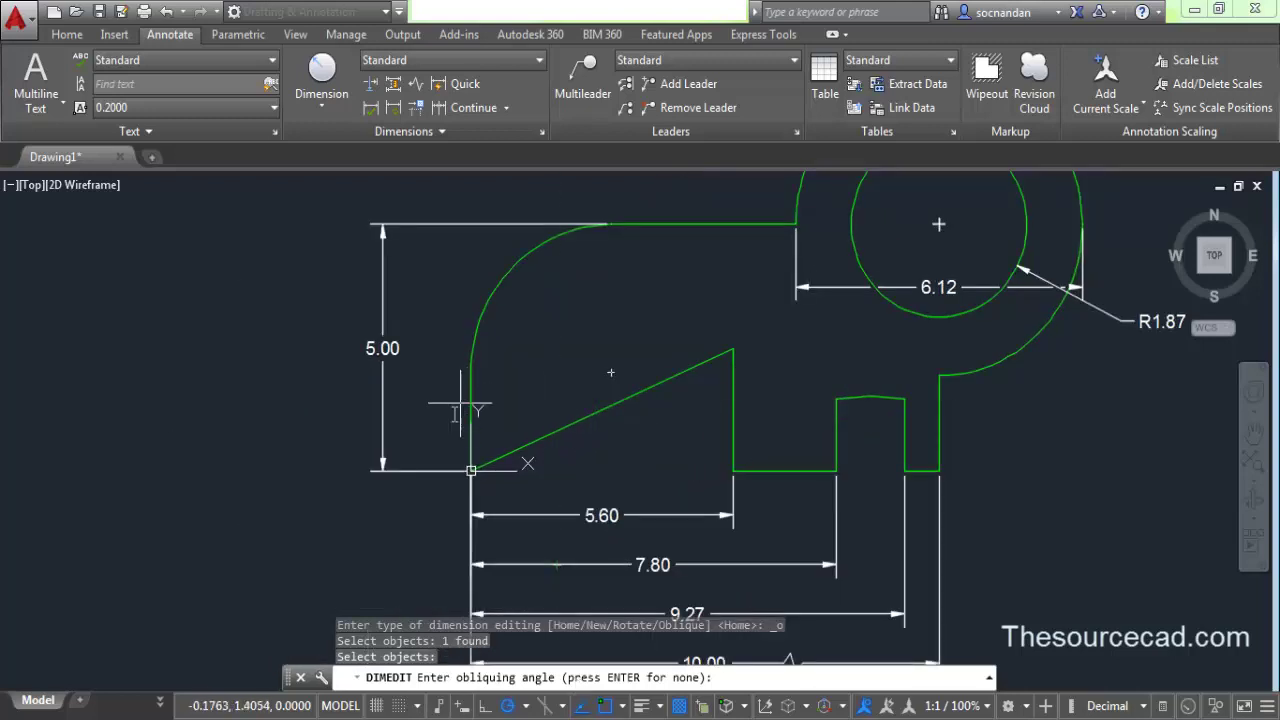
pyautogui.click(471, 470)
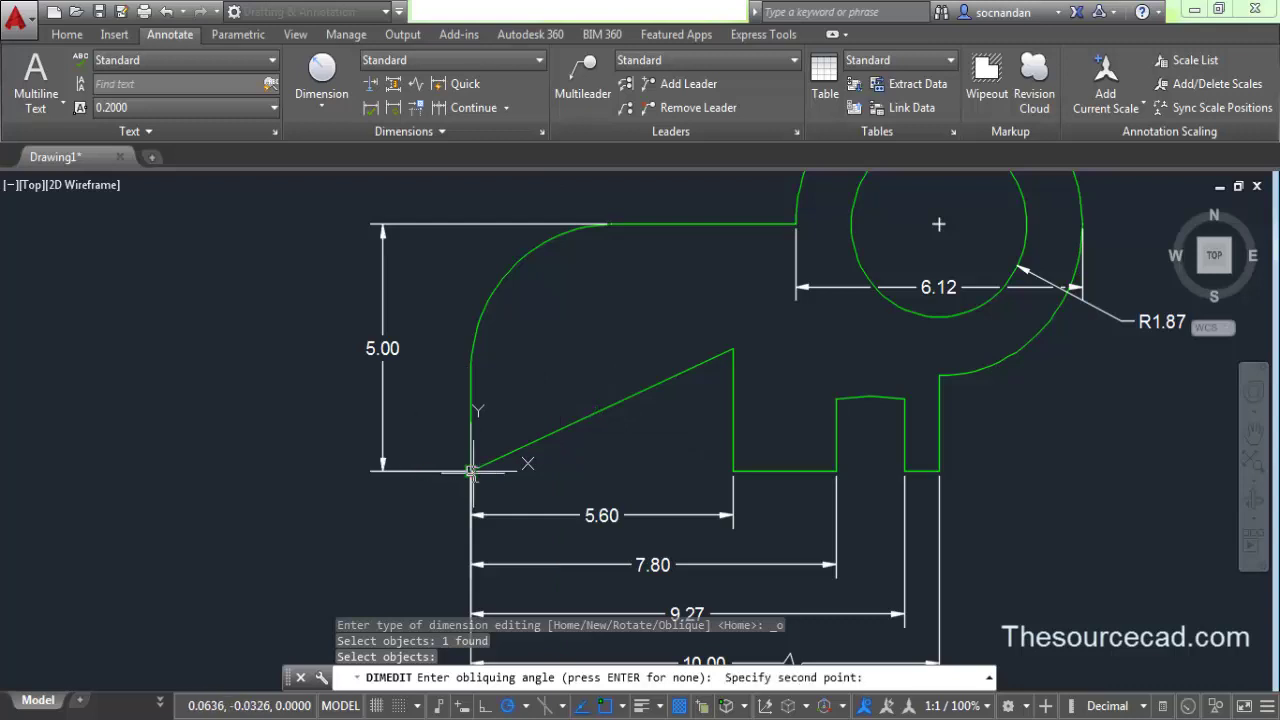
pyautogui.click(273, 331)
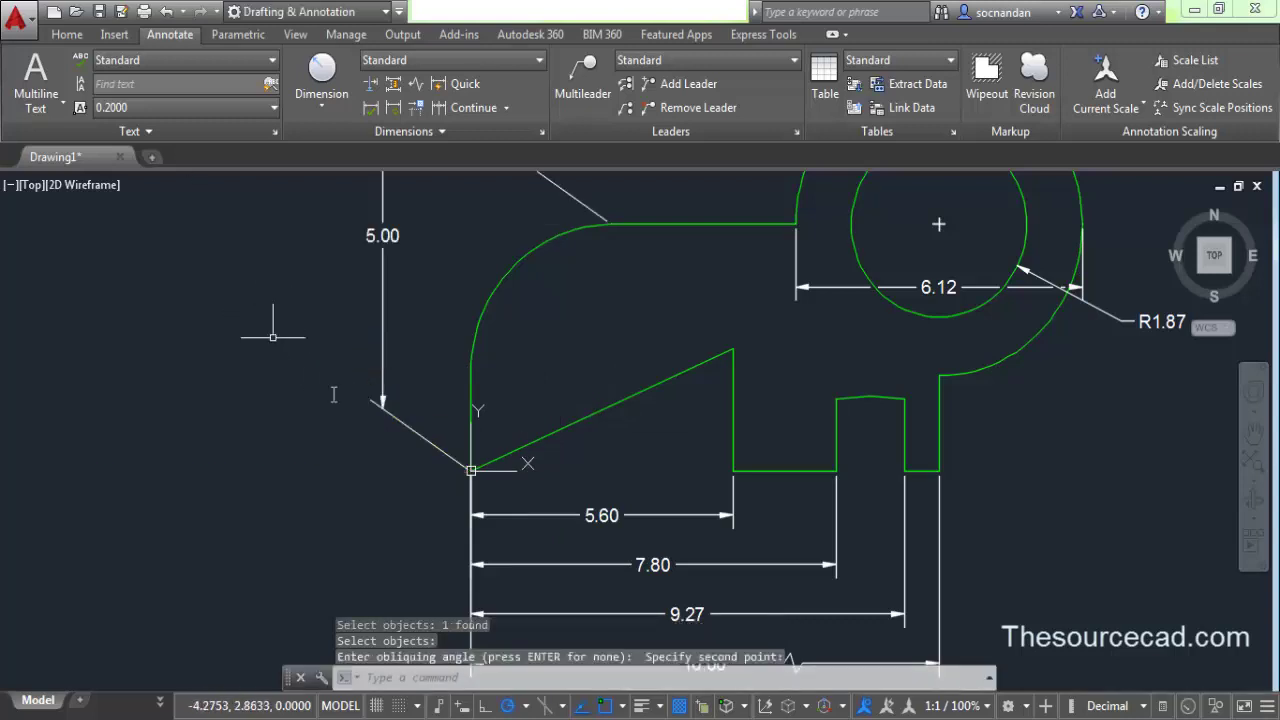
pyautogui.moveTo(499, 332); pyautogui.dragTo(477, 512, button='middle')
pyautogui.scroll(-3, 591, 434)
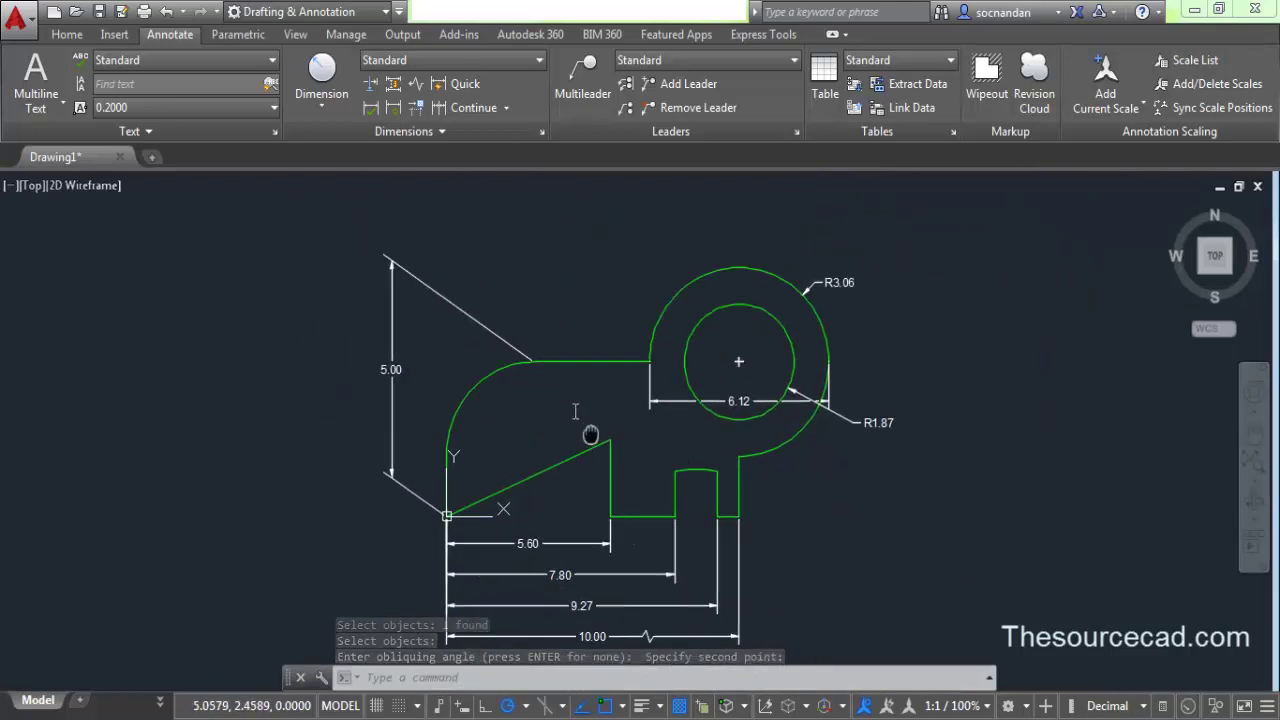
pyautogui.moveTo(591, 434); pyautogui.dragTo(569, 404, button='middle')
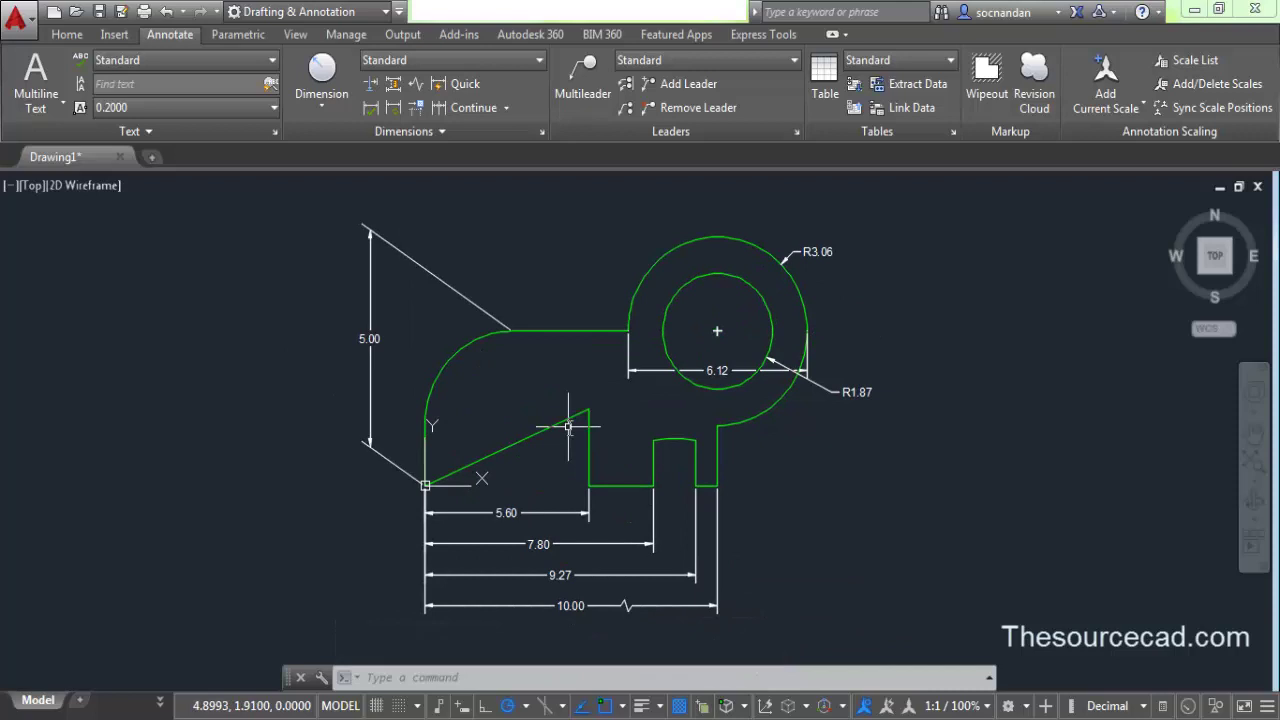
# Add a centre mark for the slot's curved top arc and inspect it below the profile
pyautogui.click(386, 129)
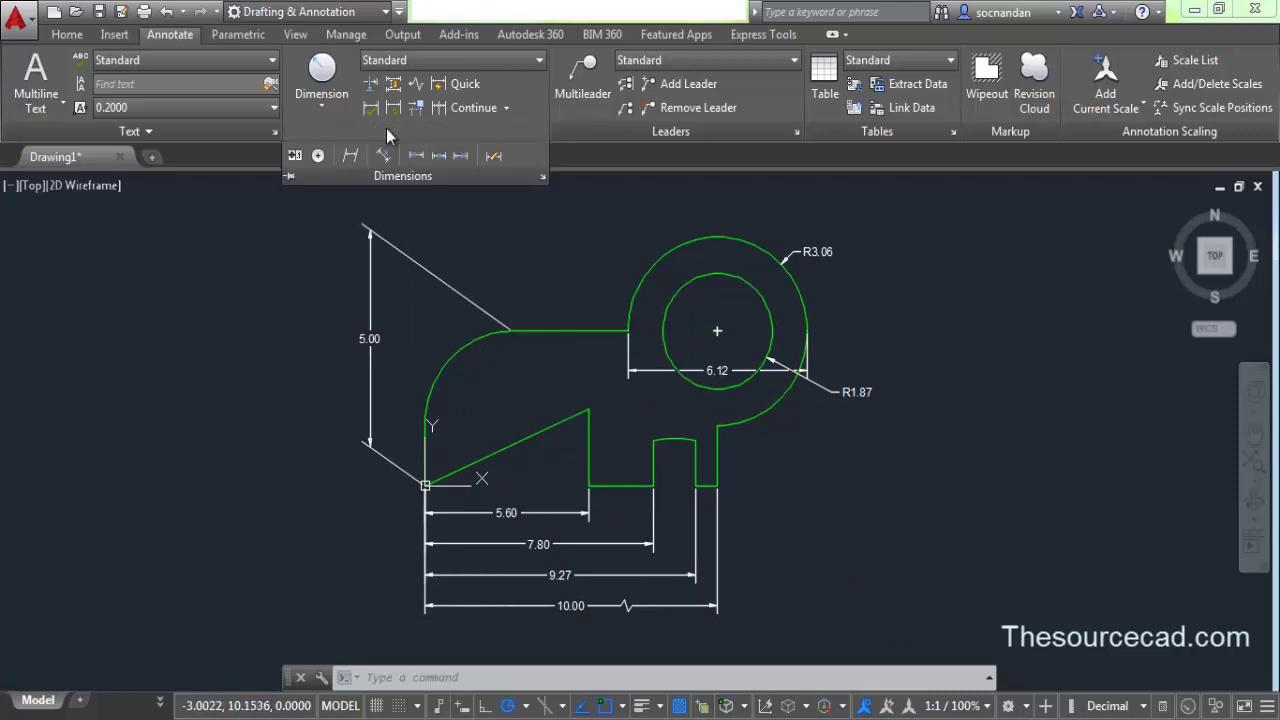
pyautogui.click(319, 157)
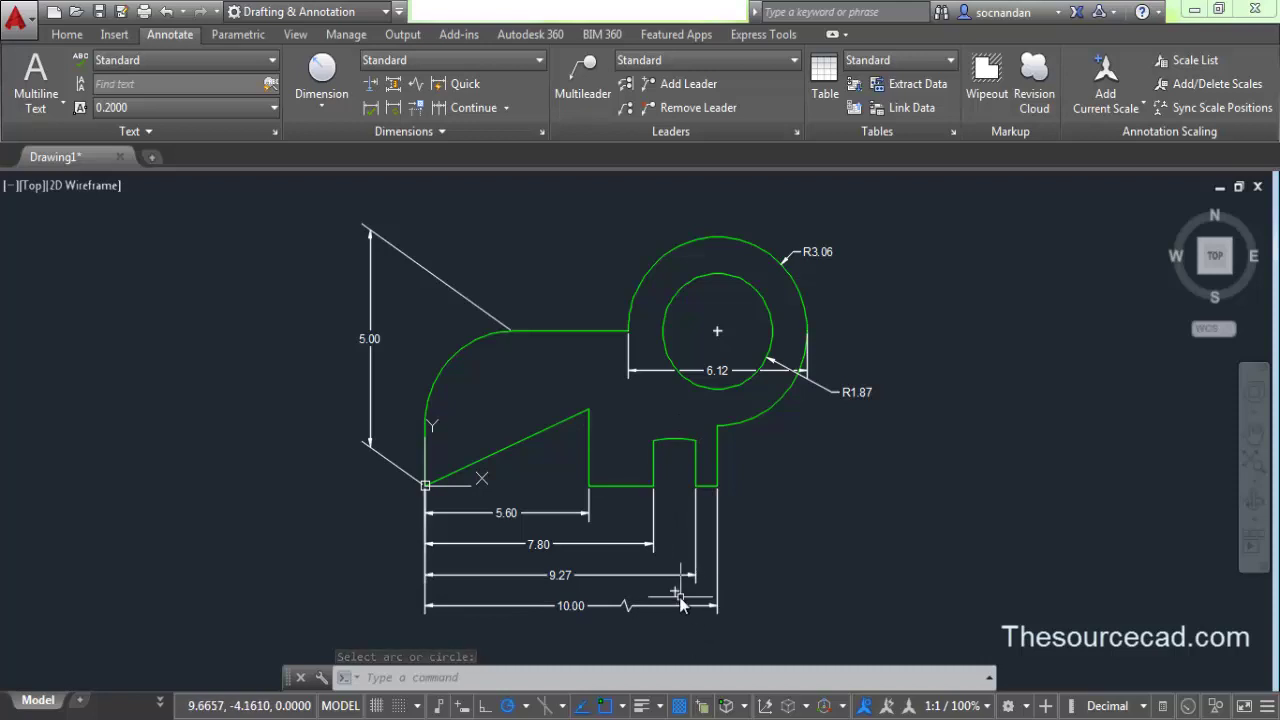
pyautogui.scroll(4, 680, 600)
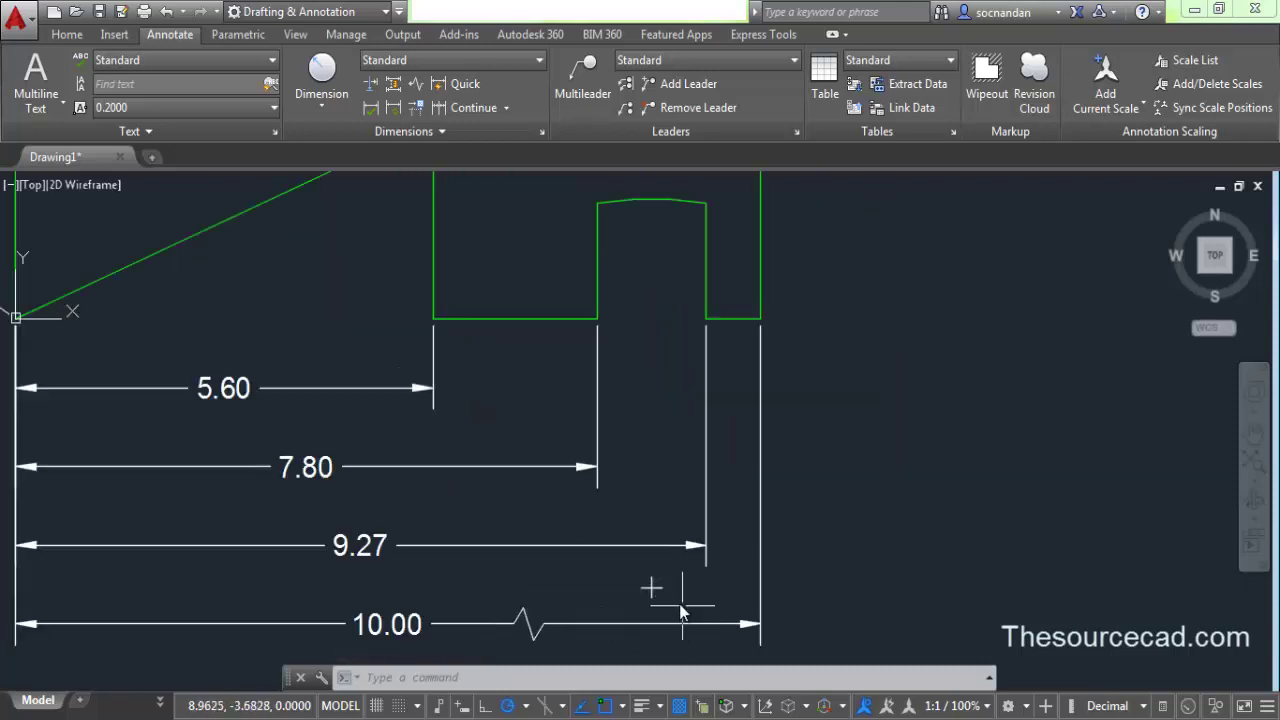
pyautogui.scroll(-2, 650, 508)
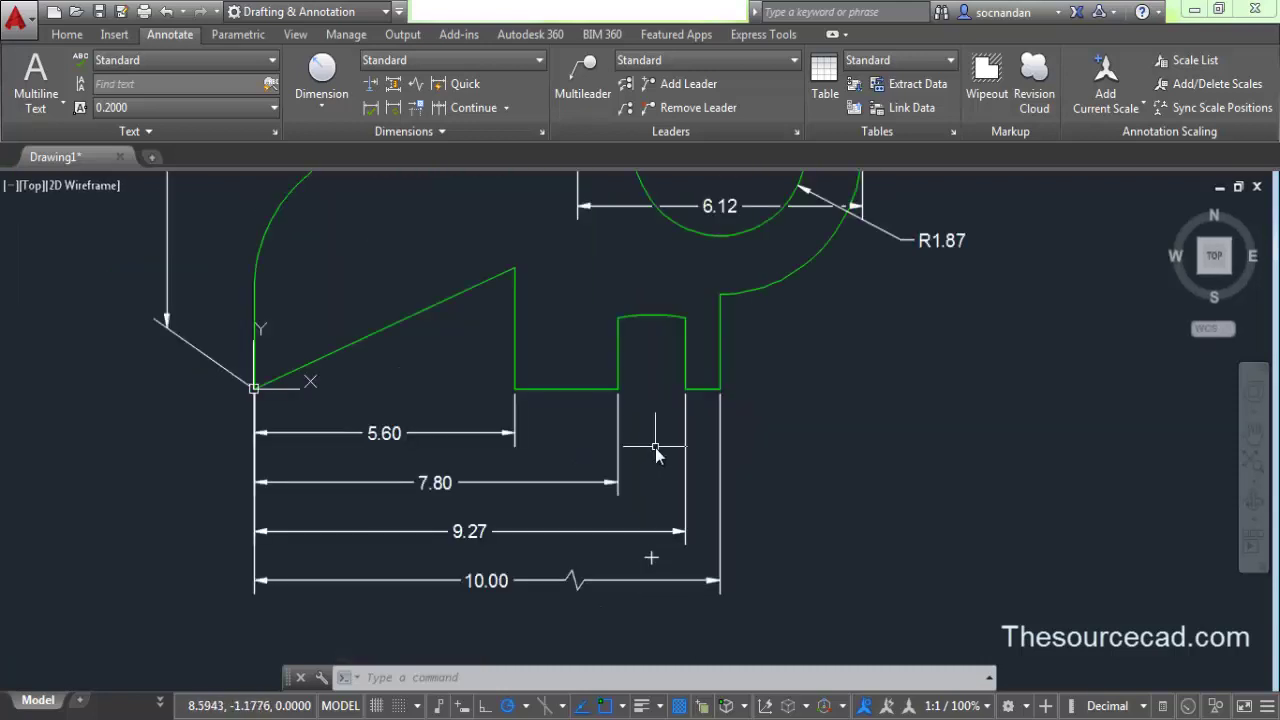
pyautogui.moveTo(655, 447); pyautogui.dragTo(661, 501, button='middle')
# Rotate the lower 5.60 dimension's text to a 30 degree angle
pyautogui.click(430, 131)
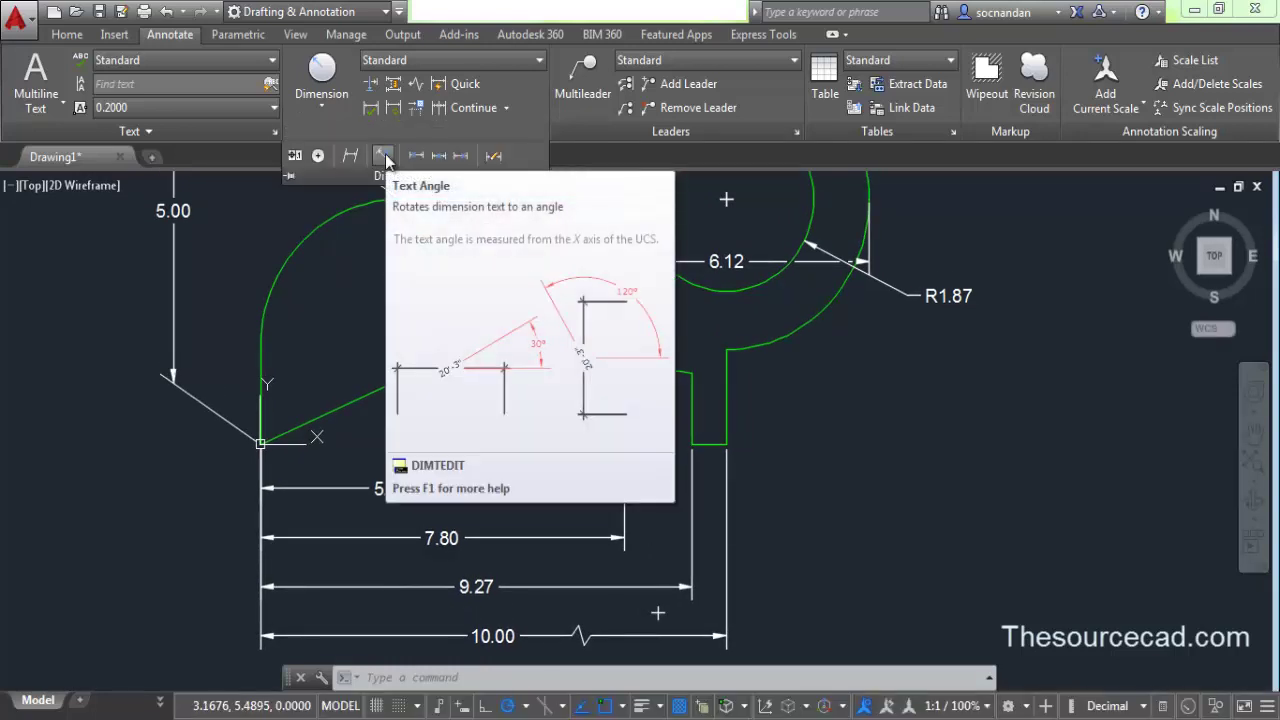
pyautogui.click(383, 156)
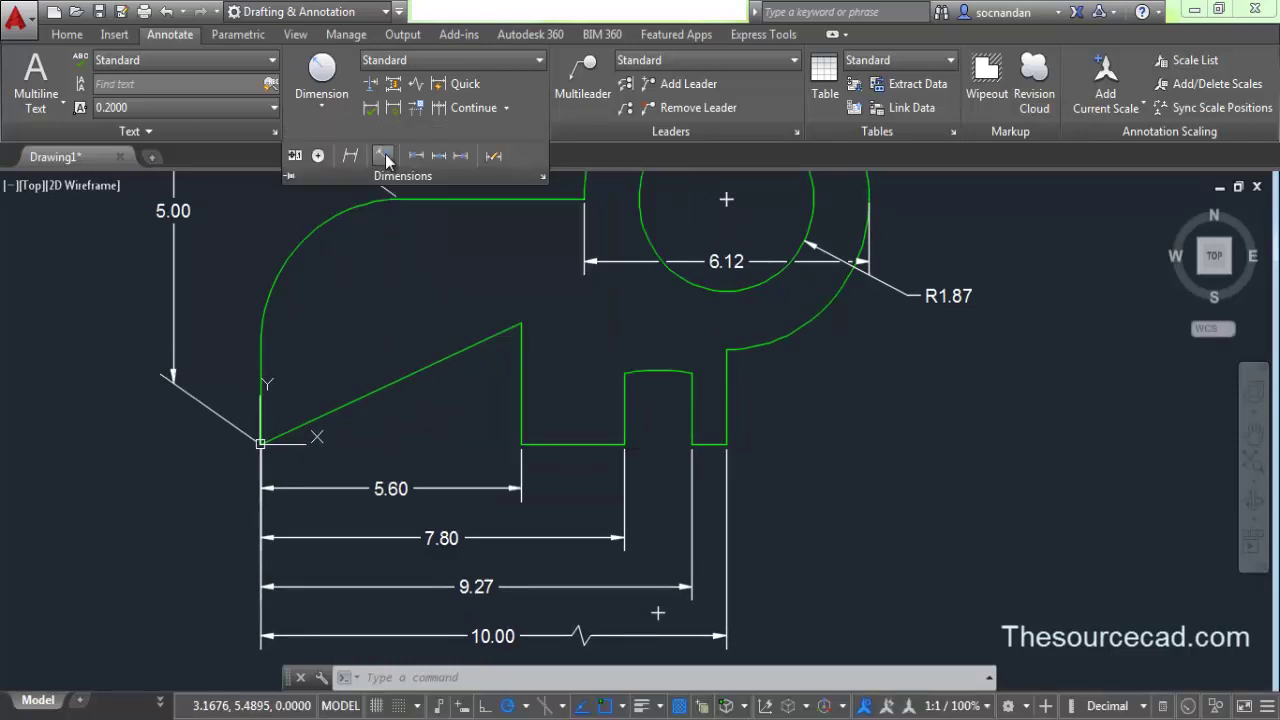
pyautogui.click(398, 494)
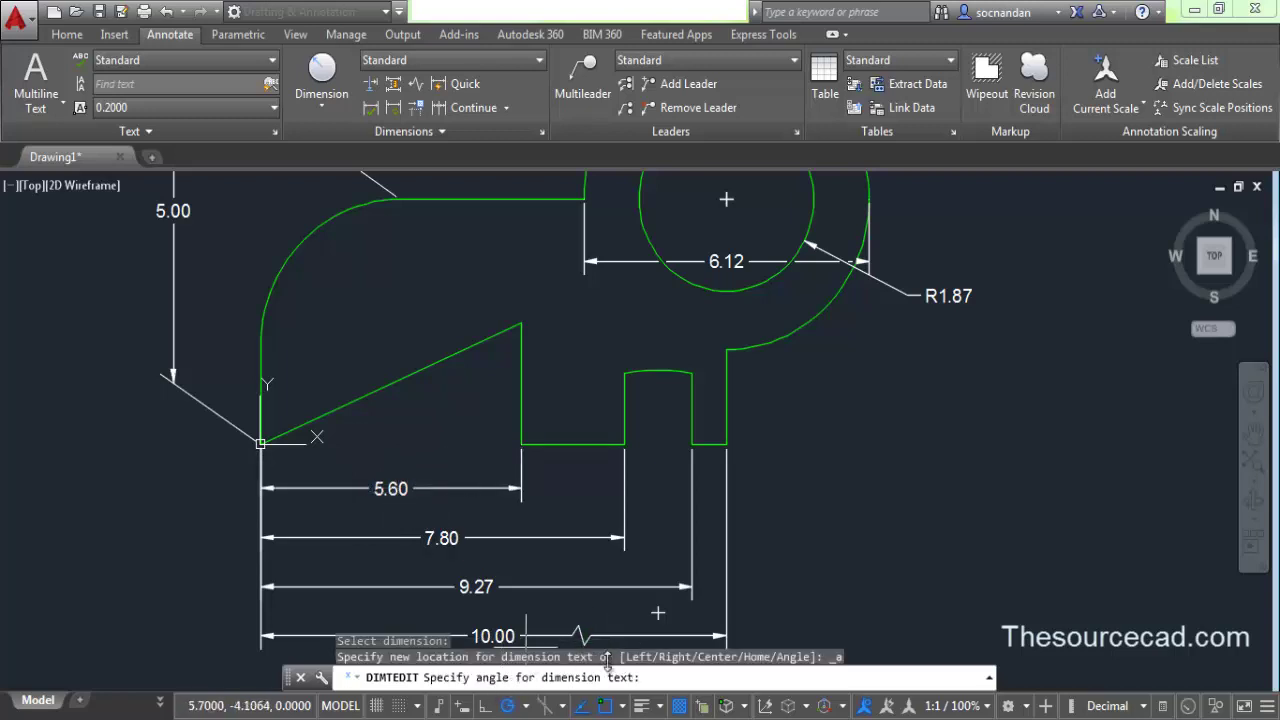
pyautogui.write('30')
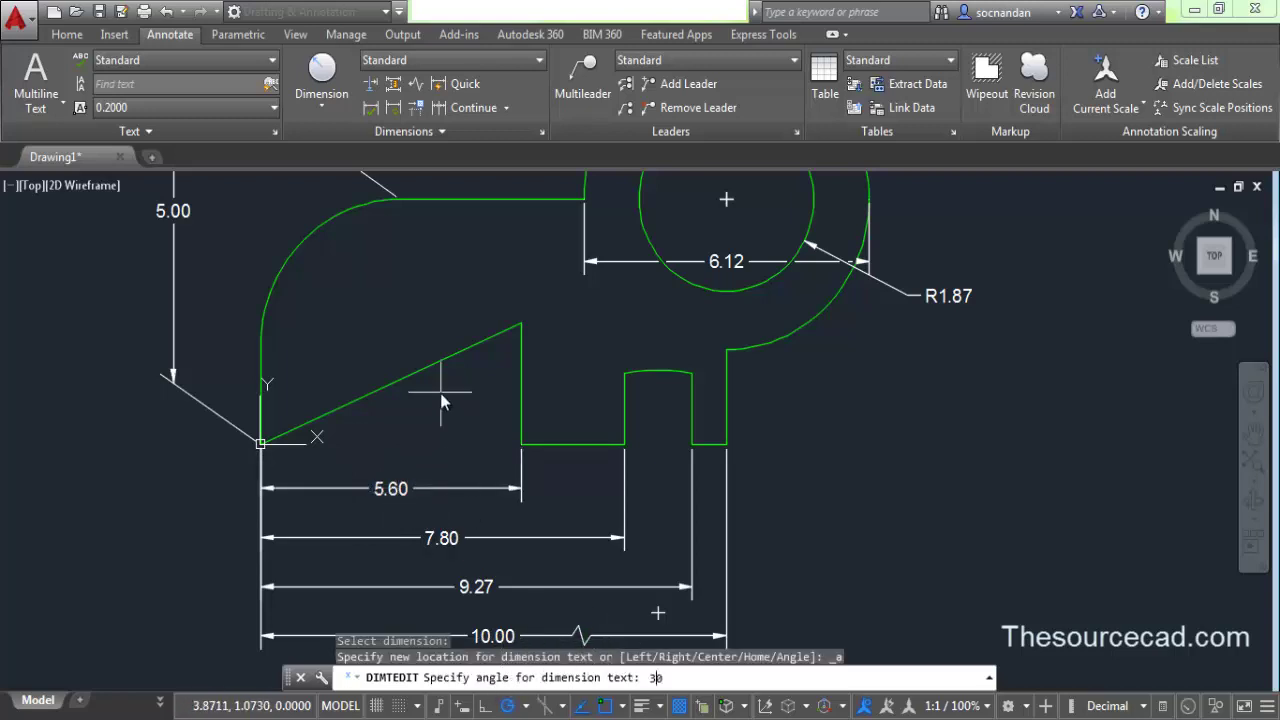
pyautogui.press('Return')
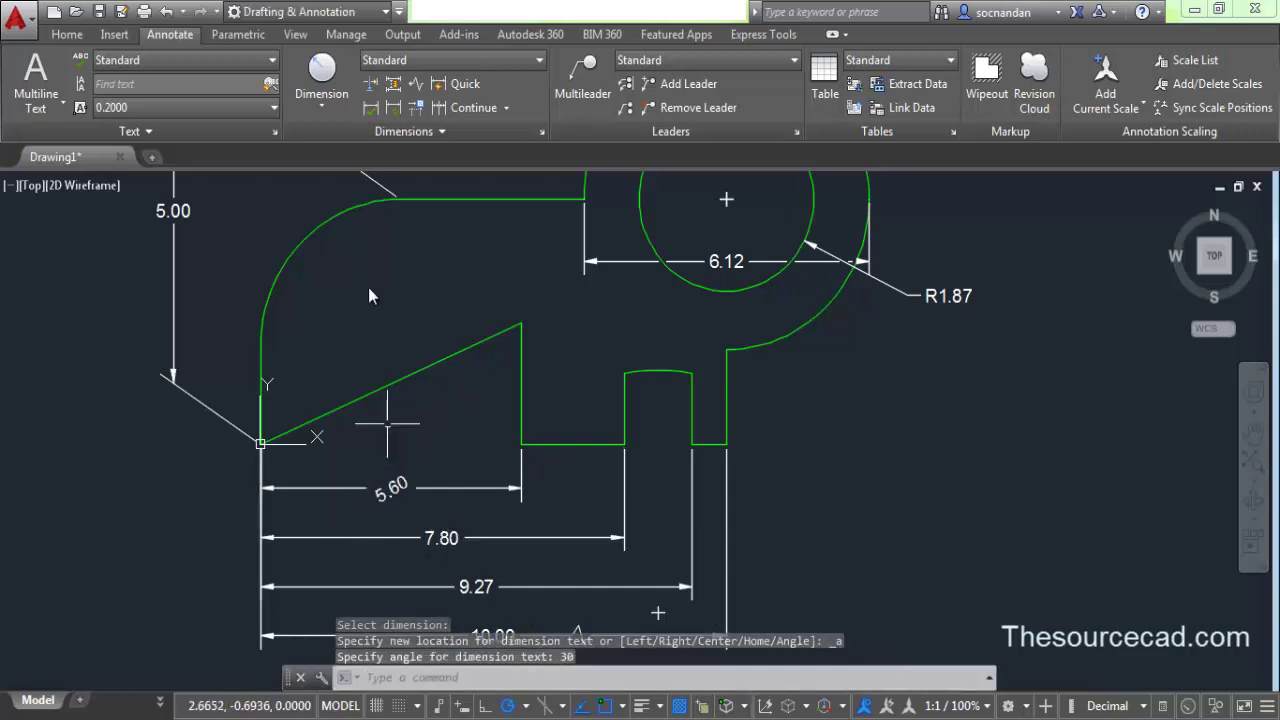
pyautogui.click(396, 133)
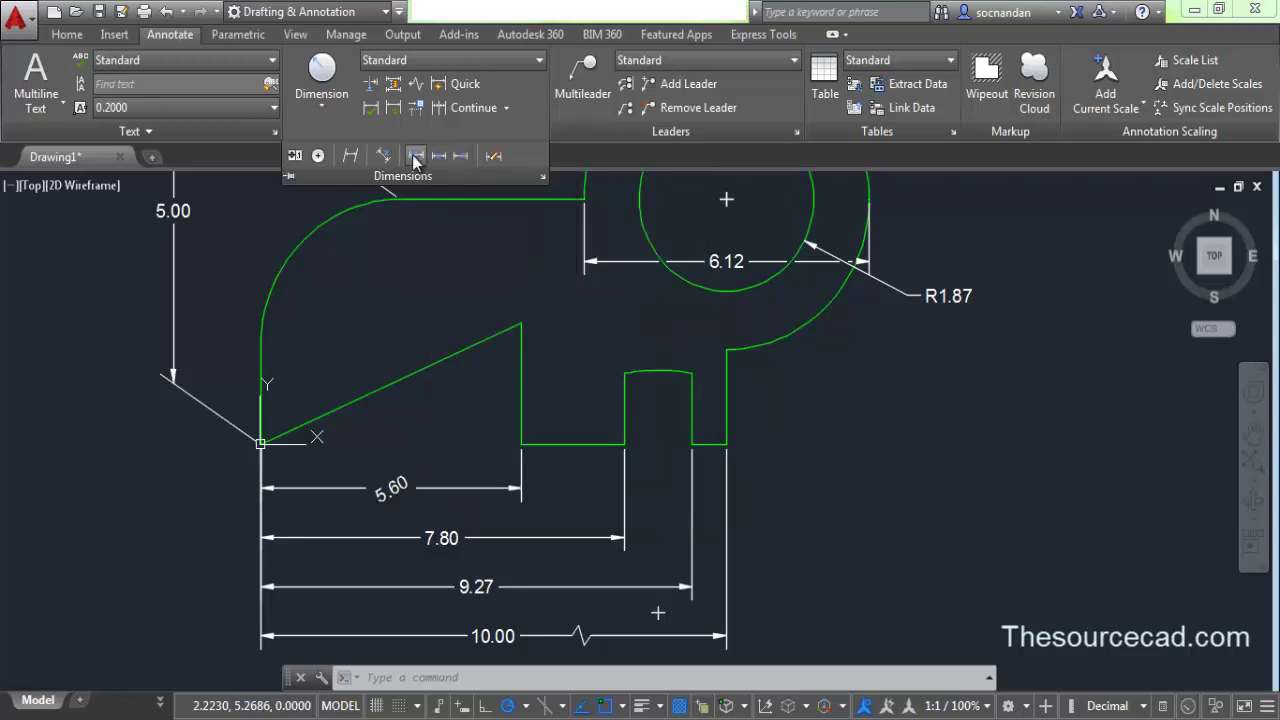
# Left-justify the 7.80 dimension text
pyautogui.click(416, 156)
pyautogui.moveTo(534, 544); pyautogui.dragTo(549, 442, button='middle')
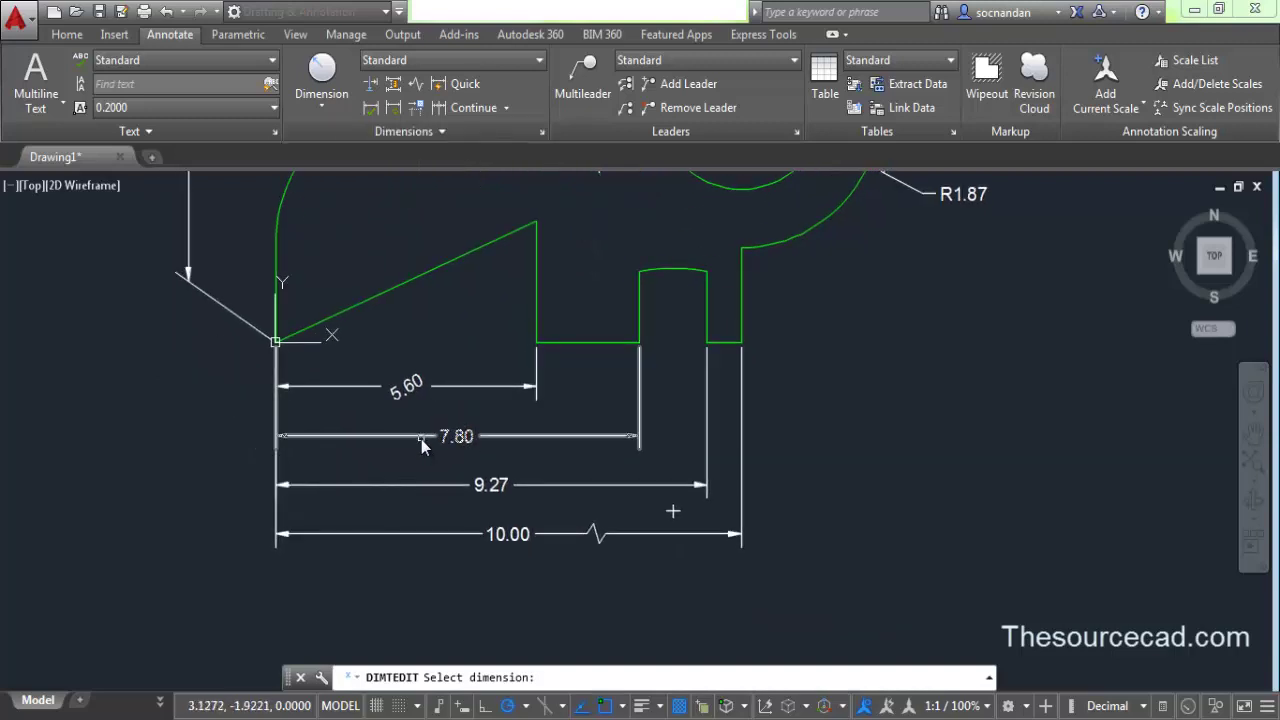
pyautogui.click(421, 438)
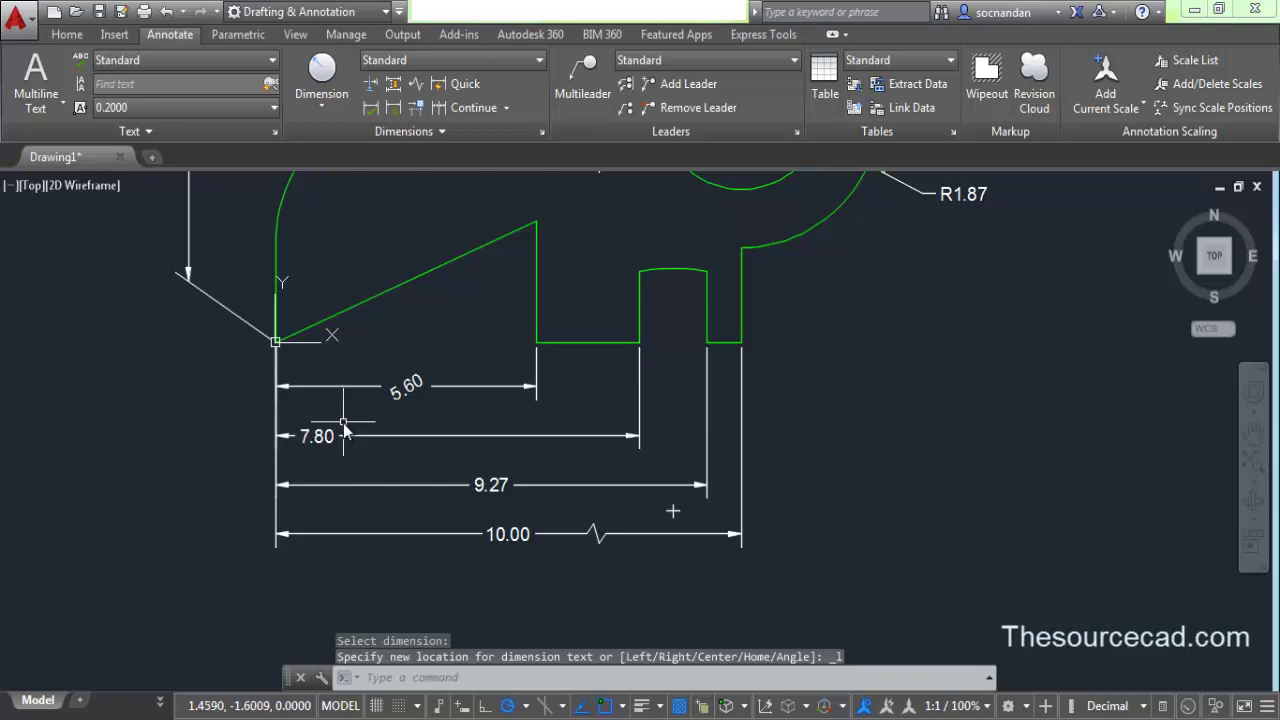
# Re-centre the 7.80 dimension text on its line and select the dimension
pyautogui.click(442, 131)
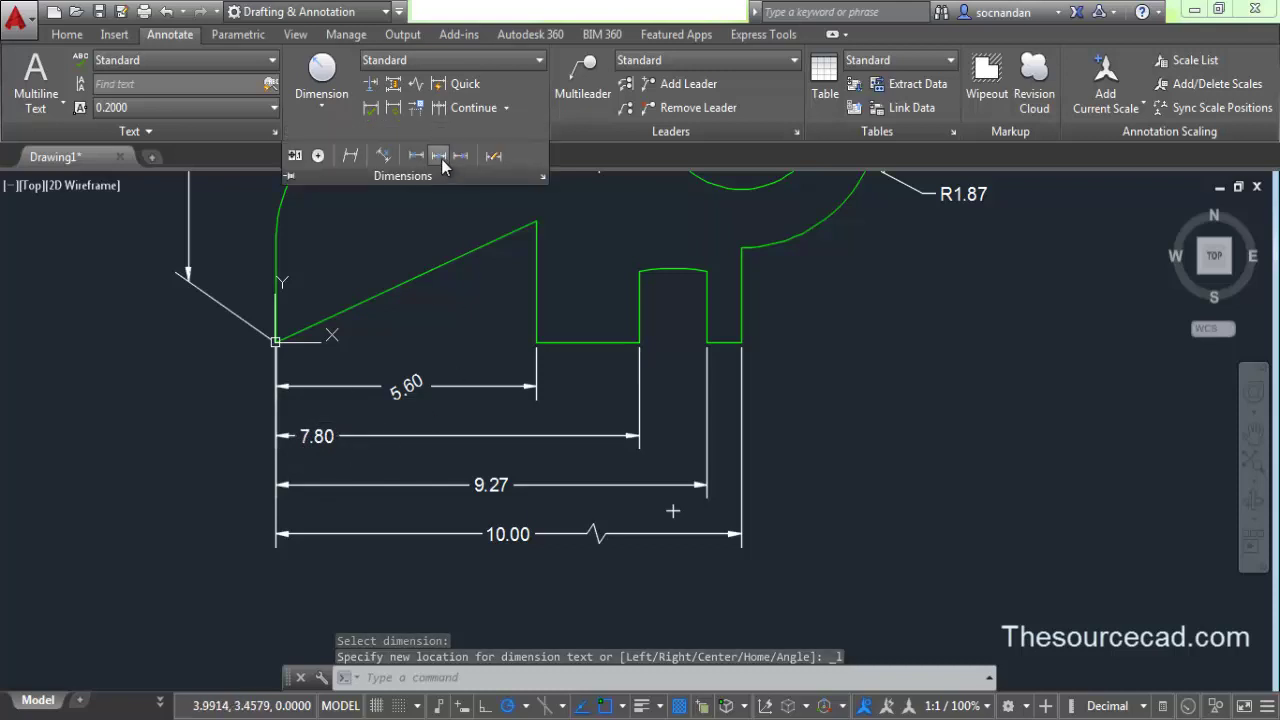
pyautogui.click(438, 156)
pyautogui.click(395, 437)
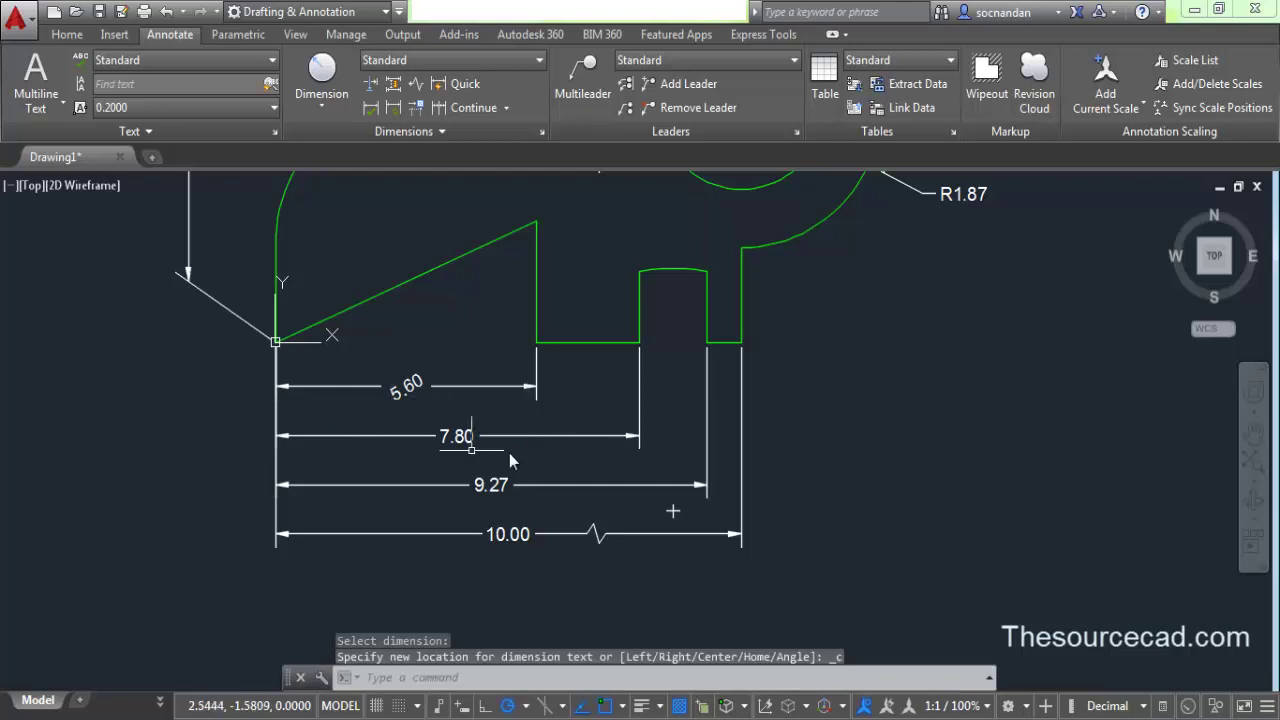
pyautogui.click(457, 130)
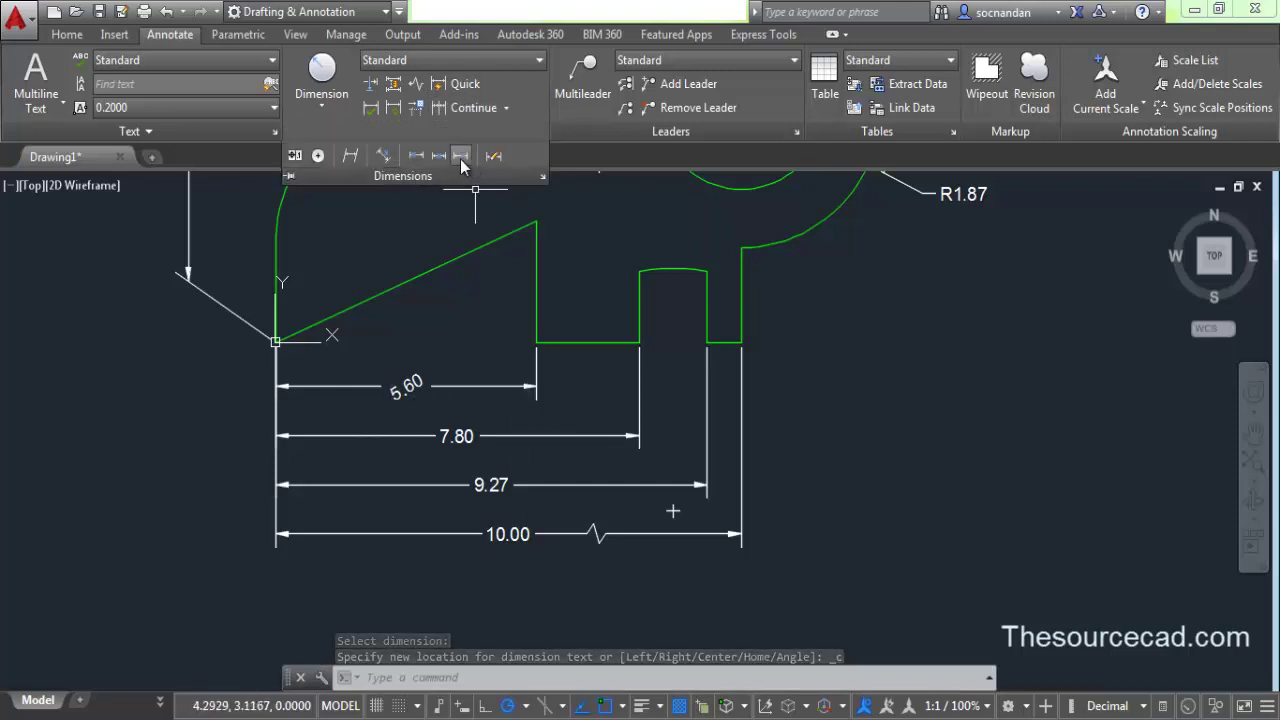
pyautogui.click(459, 437)
pyautogui.moveTo(459, 437)
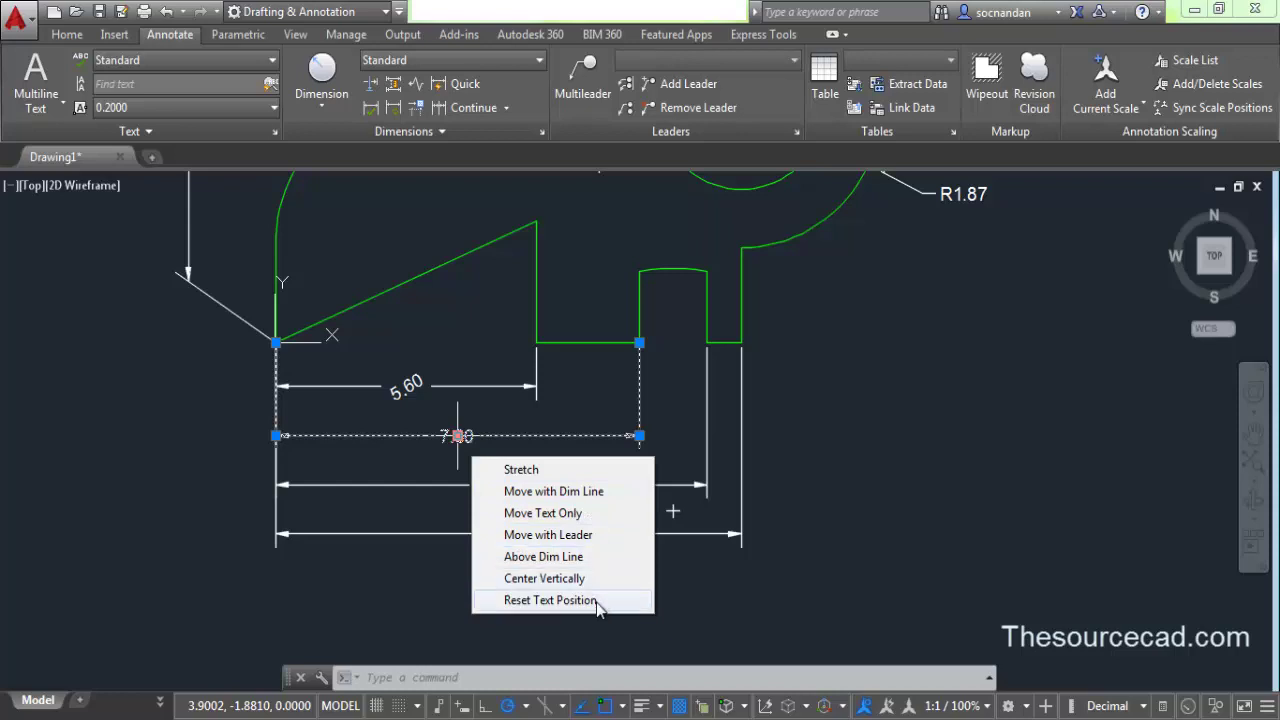
# Move the 7.80 text above its dimension line, then reset it to its default position
pyautogui.click(598, 559)
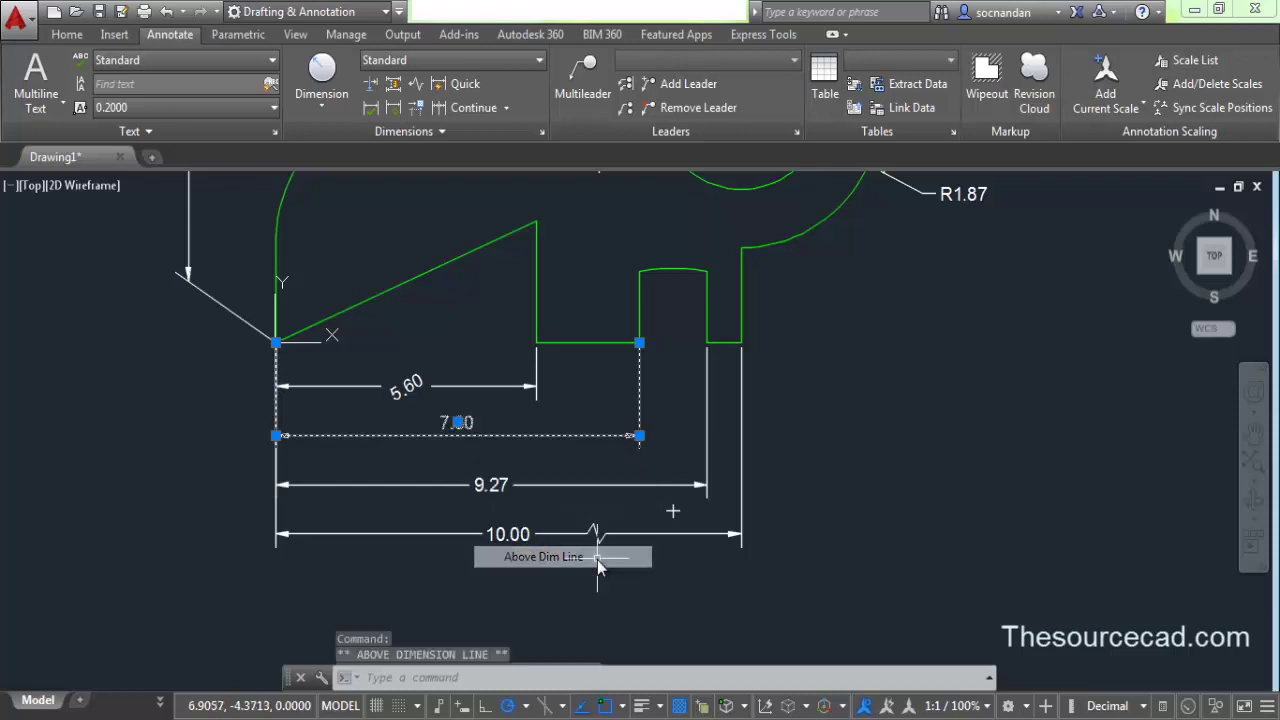
pyautogui.moveTo(458, 429)
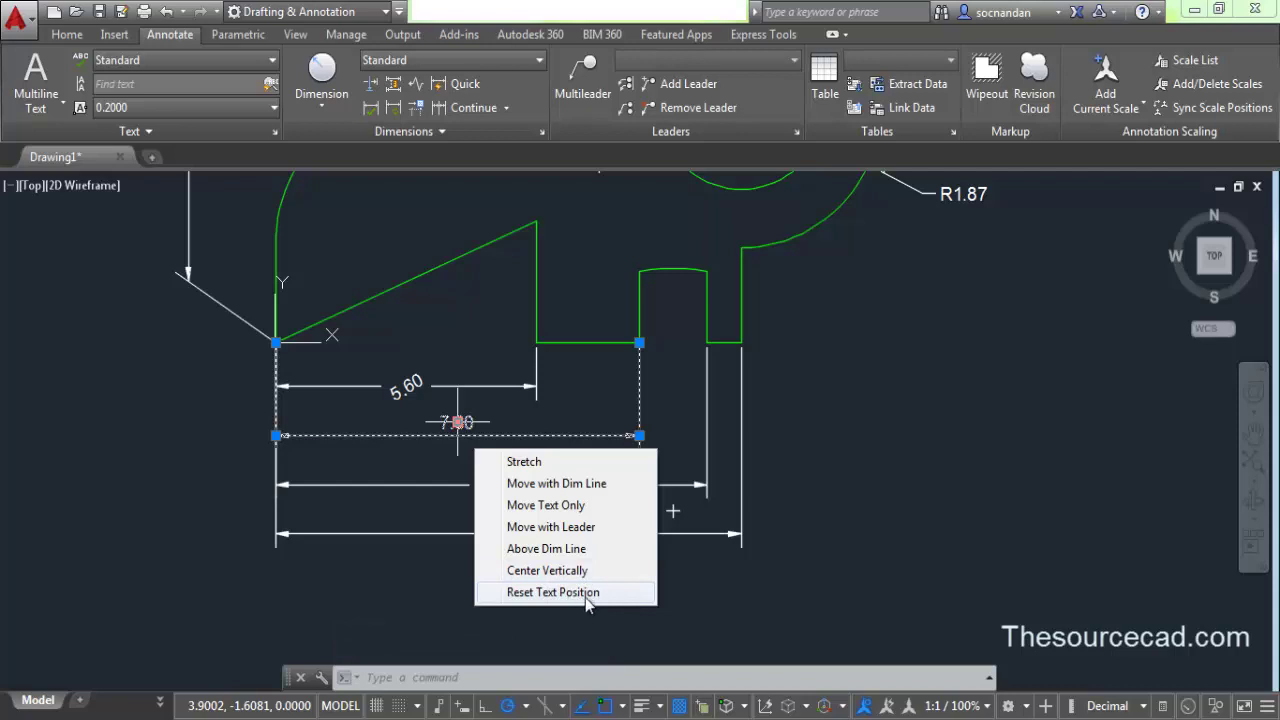
pyautogui.click(585, 592)
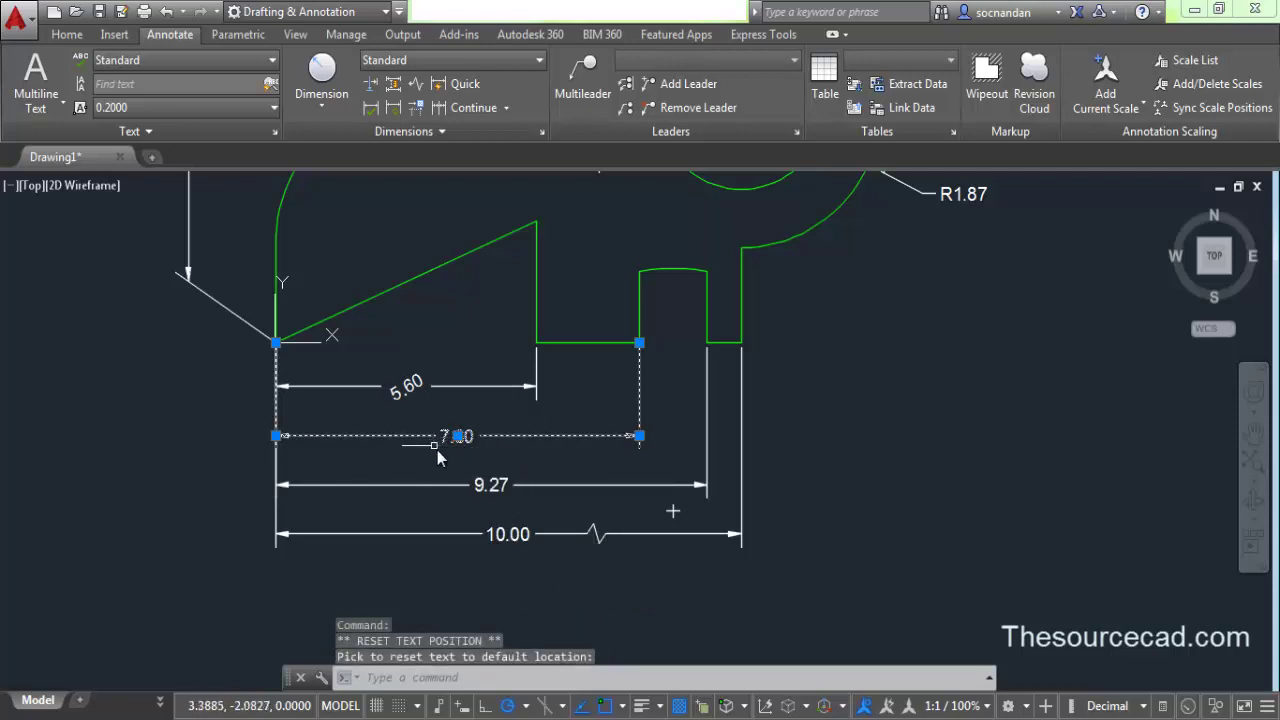